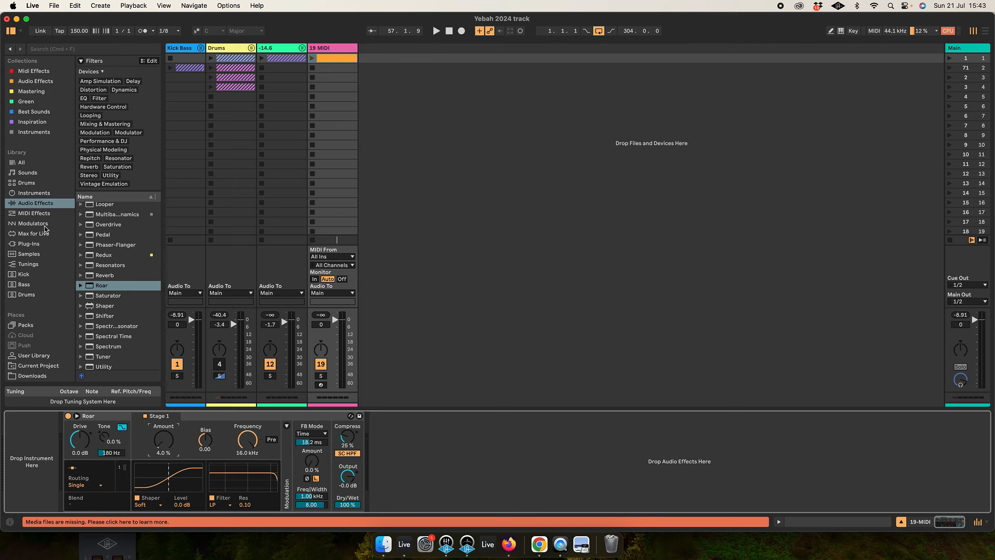
- Load the Meld instrument ahead of Roar in the 19 MIDI track's device chain
{"action": "left_click", "coordinate": [33, 194]}
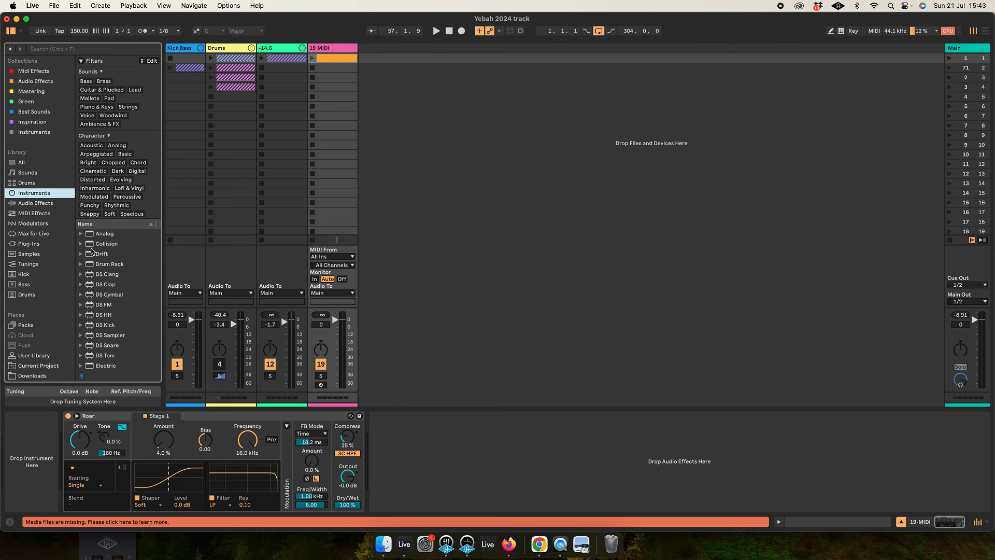
{"action": "scroll", "coordinate": [118, 301], "scroll_direction": "down", "scroll_amount": 5}
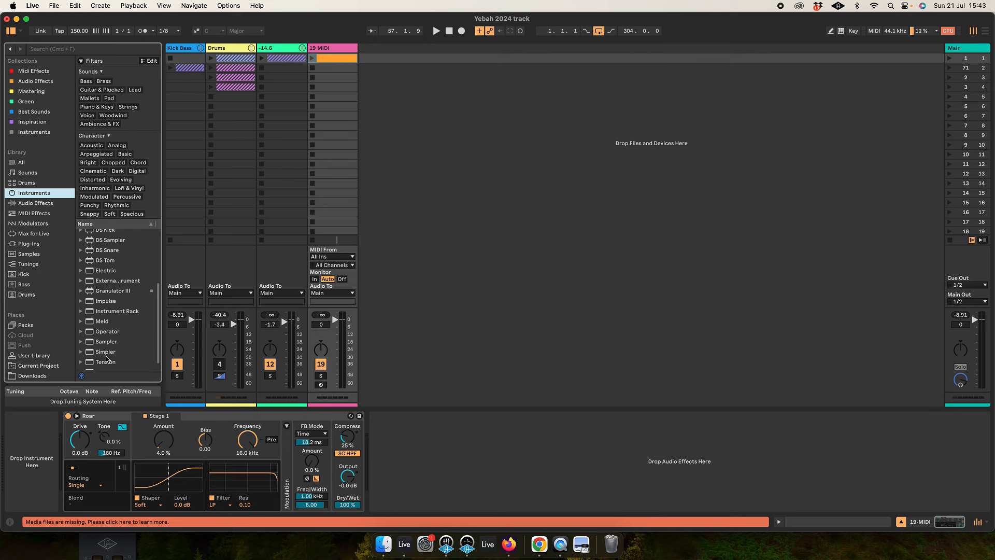
{"action": "scroll", "coordinate": [106, 357], "scroll_direction": "down", "scroll_amount": 1}
{"action": "left_click_drag", "start_coordinate": [104, 313], "coordinate": [35, 459]}
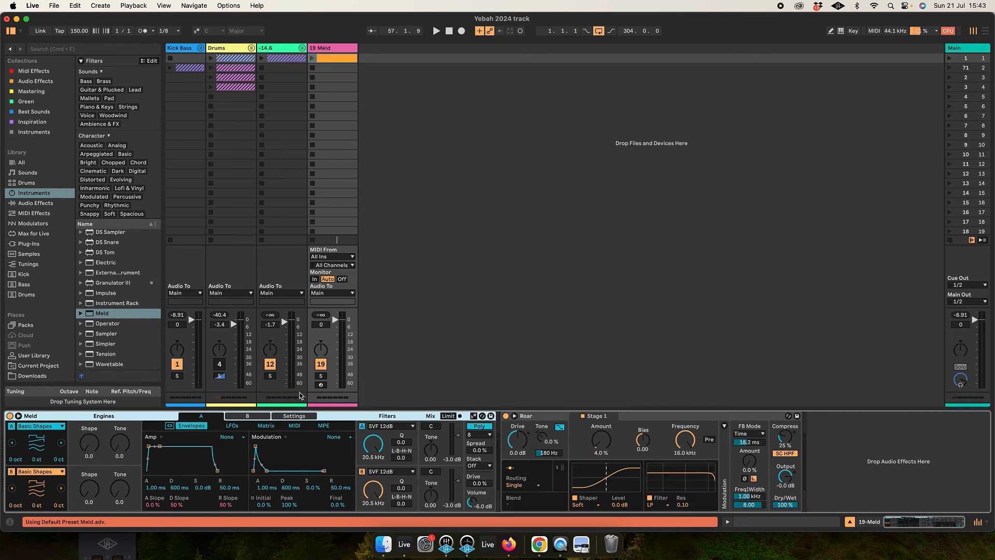
- Arm the Meld track for recording, enable the computer MIDI keyboard and play a few test notes
{"action": "left_click", "coordinate": [319, 386]}
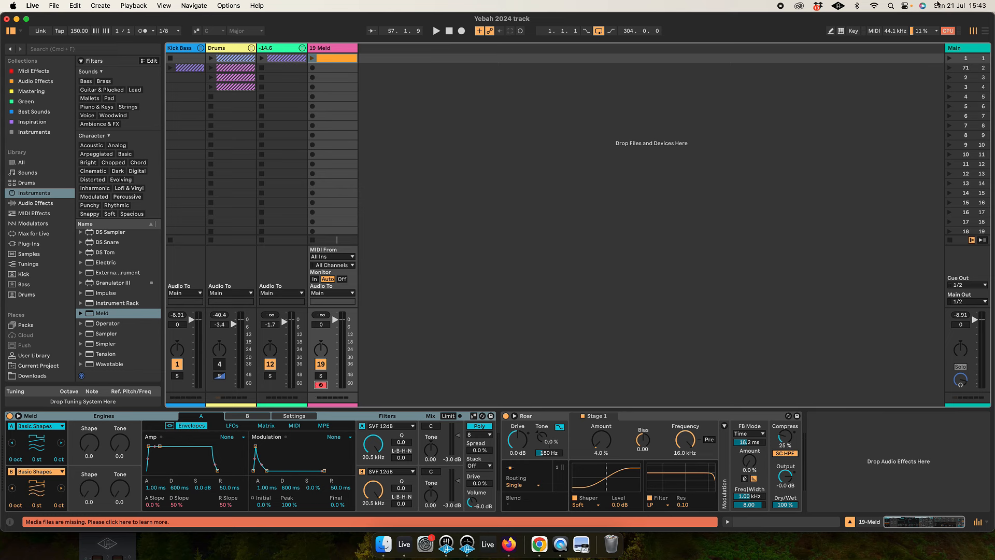
{"action": "left_click", "coordinate": [841, 32]}
{"action": "key", "text": "a"}
{"action": "key", "text": "a"}
{"action": "key", "text": "a"}
{"action": "key", "text": "a"}
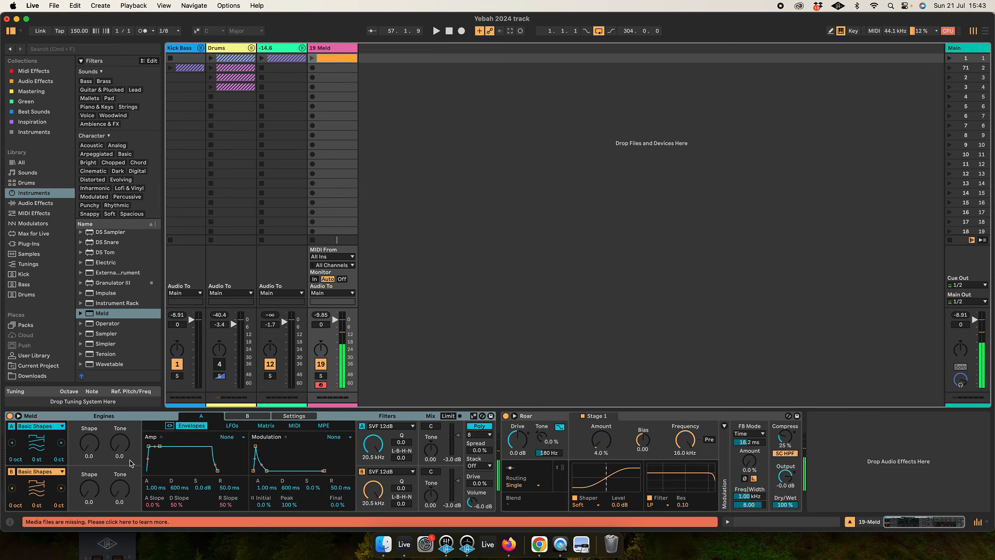
- Set the attack of Meld's amp envelope to 0.00 ms and audition the sound with test notes
{"action": "left_click_drag", "start_coordinate": [149, 446], "coordinate": [146, 447]}
{"action": "key", "text": "a"}
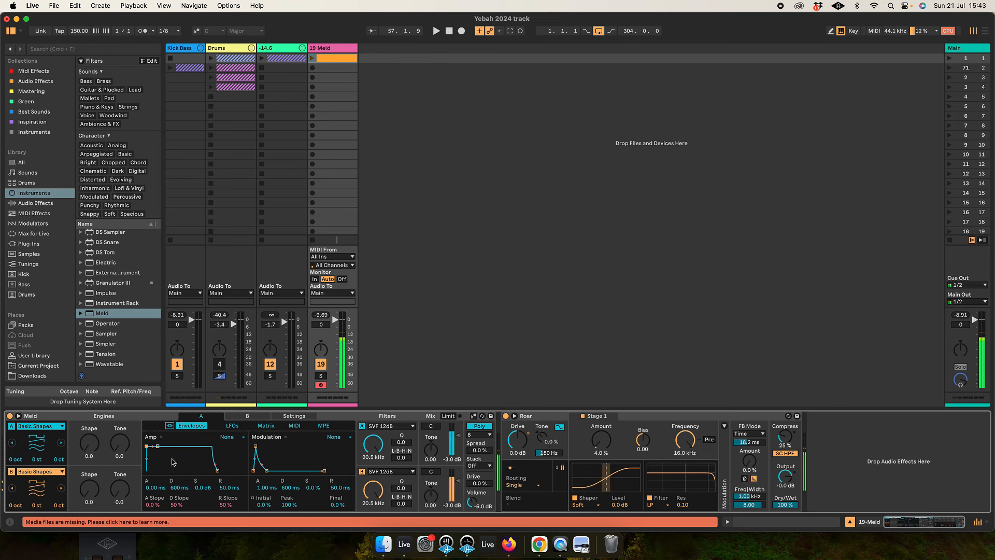
{"action": "key", "text": "a"}
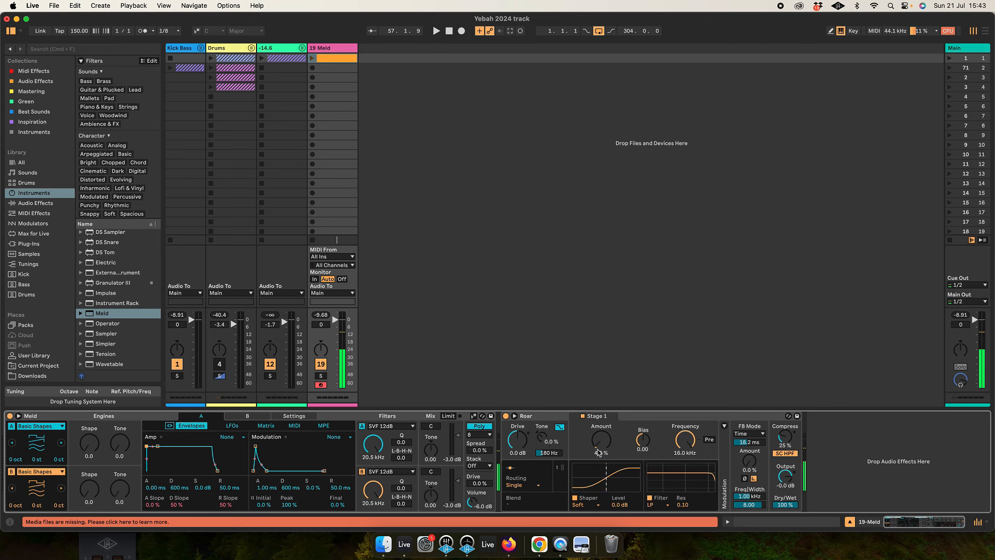
- Raise Roar's shaper amount to about 51% and audition the shaper types, ending on Fractal
{"action": "mouse_move", "coordinate": [598, 452]}
{"action": "left_mouse_down"}
{"action": "mouse_move", "coordinate": [598, 463]}
{"action": "mouse_move", "coordinate": [599, 445]}
{"action": "left_mouse_up"}
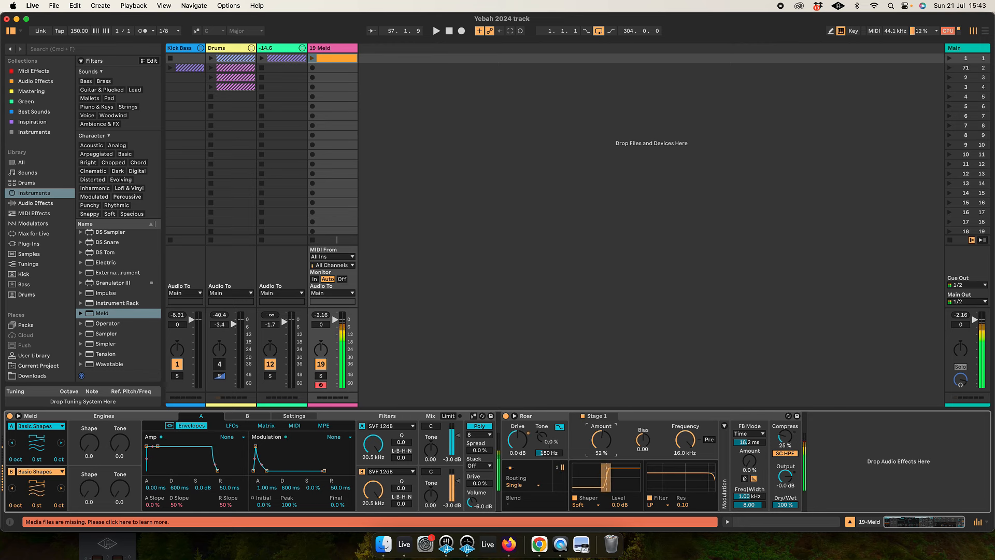
{"action": "left_click", "coordinate": [587, 504]}
{"action": "left_click", "coordinate": [589, 505]}
{"action": "left_click", "coordinate": [589, 506]}
{"action": "left_click", "coordinate": [594, 417]}
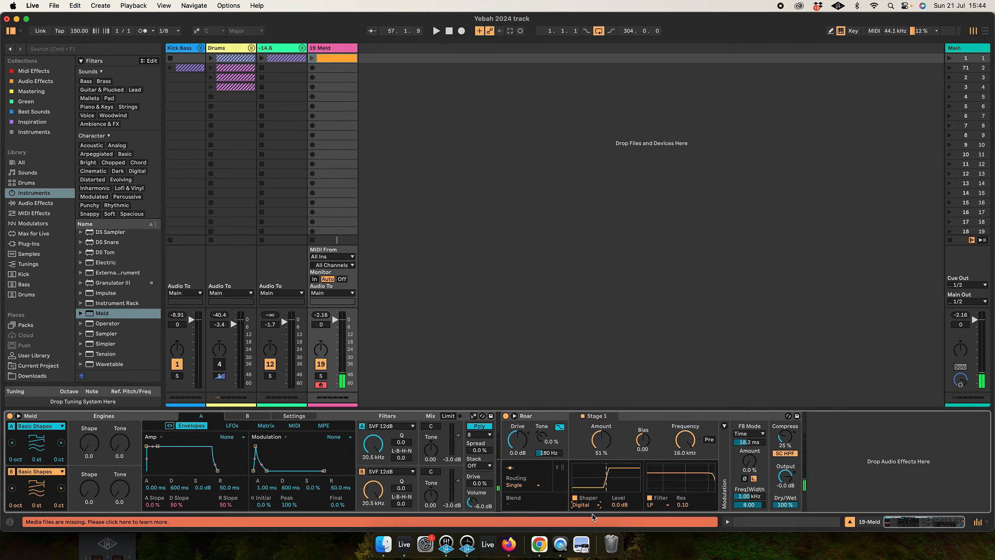
{"action": "key", "text": "Down"}
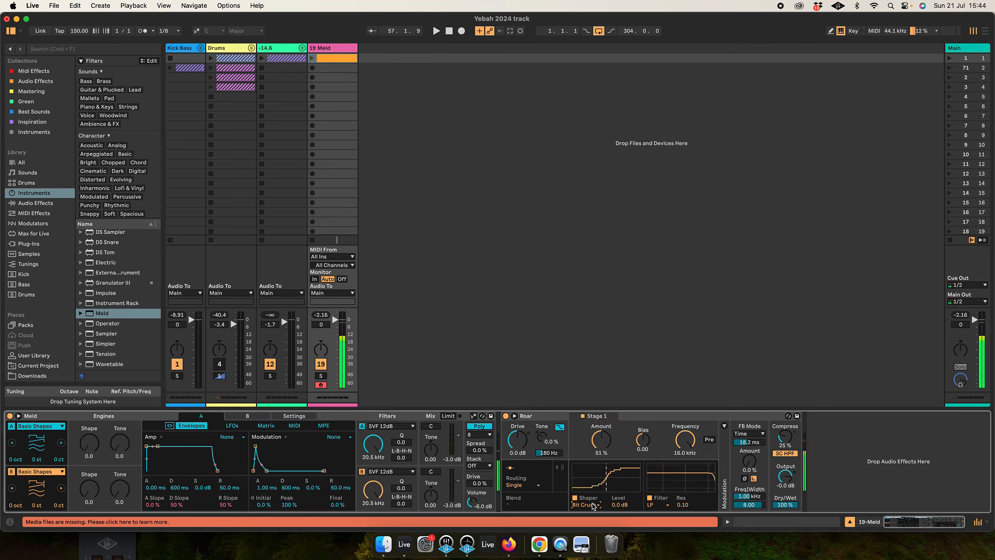
{"action": "key", "text": "Down"}
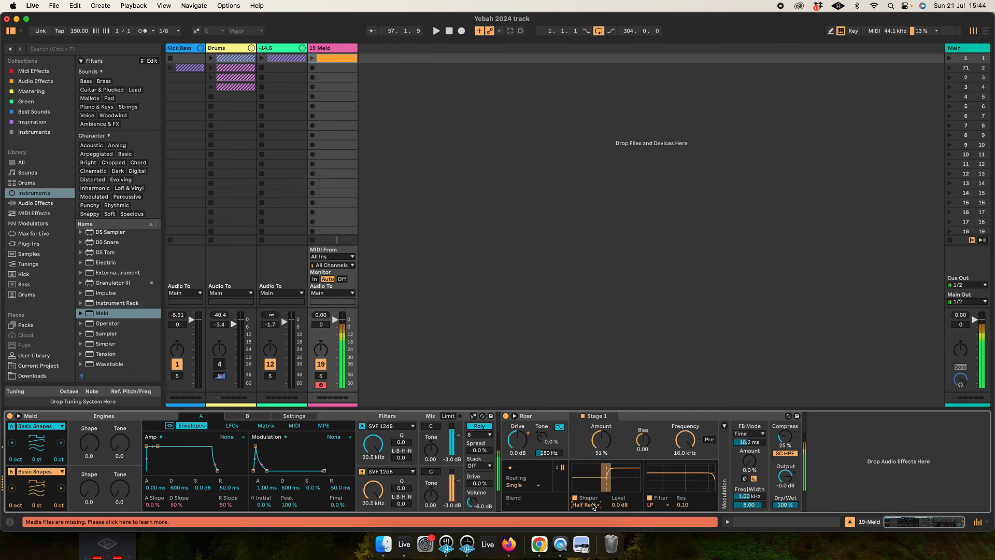
{"action": "key", "text": "Down"}
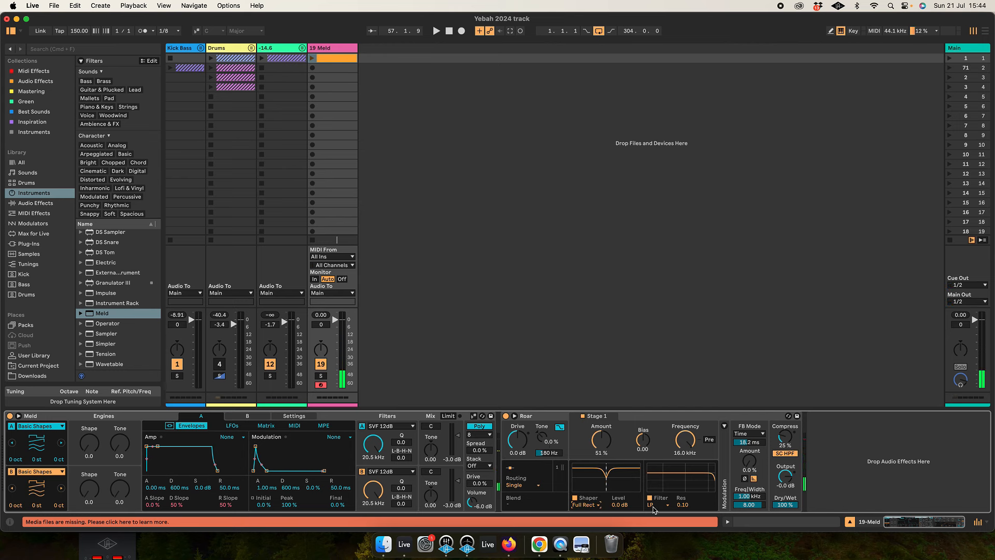
{"action": "key", "text": "Down"}
{"action": "key", "text": "Down"}
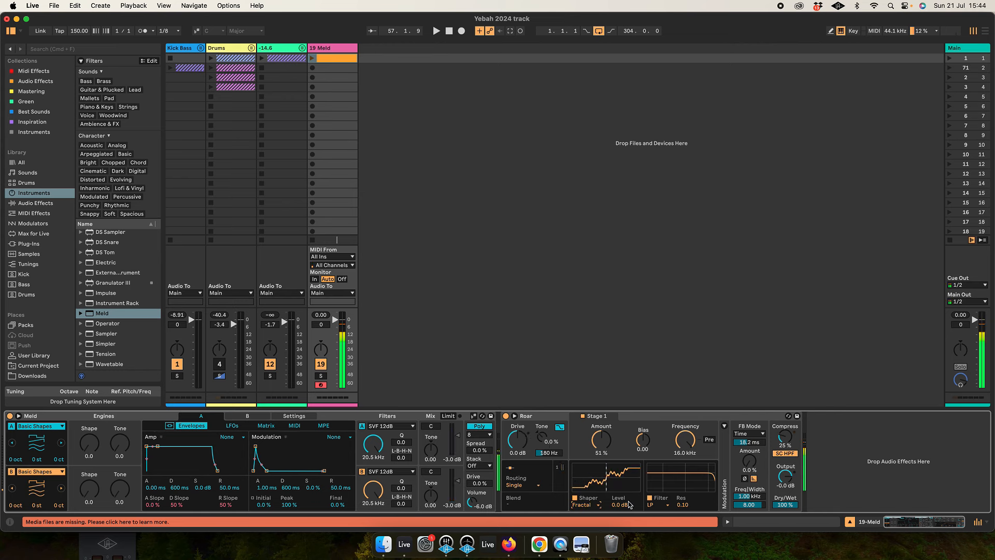
- Set Roar's shaper amount to 29% and its bias to 0.23
{"action": "mouse_move", "coordinate": [597, 440]}
{"action": "left_mouse_down"}
{"action": "mouse_move", "coordinate": [597, 412]}
{"action": "mouse_move", "coordinate": [601, 450]}
{"action": "left_mouse_up"}
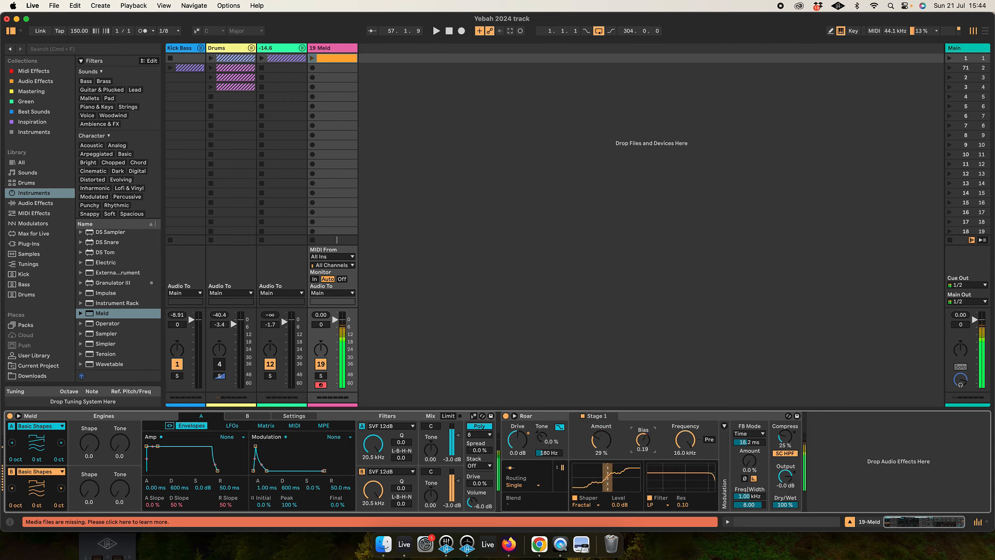
{"action": "left_click_drag", "start_coordinate": [646, 442], "coordinate": [641, 431]}
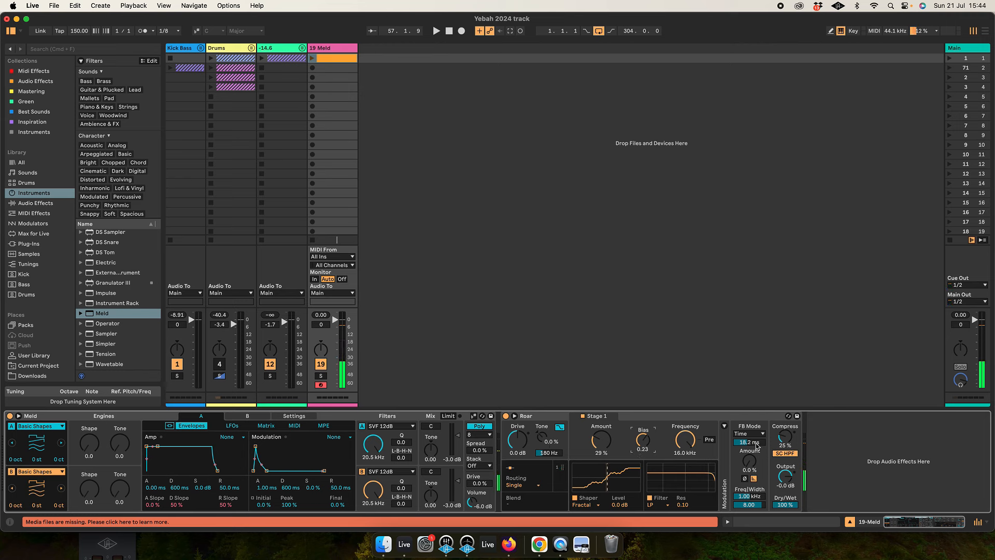
- Set Roar's feedback time to 43.1 ms and feedback amount to 59%, comparing it with the feedback phase inverted
{"action": "left_click_drag", "start_coordinate": [750, 442], "coordinate": [750, 435]}
{"action": "left_click_drag", "start_coordinate": [752, 467], "coordinate": [751, 455]}
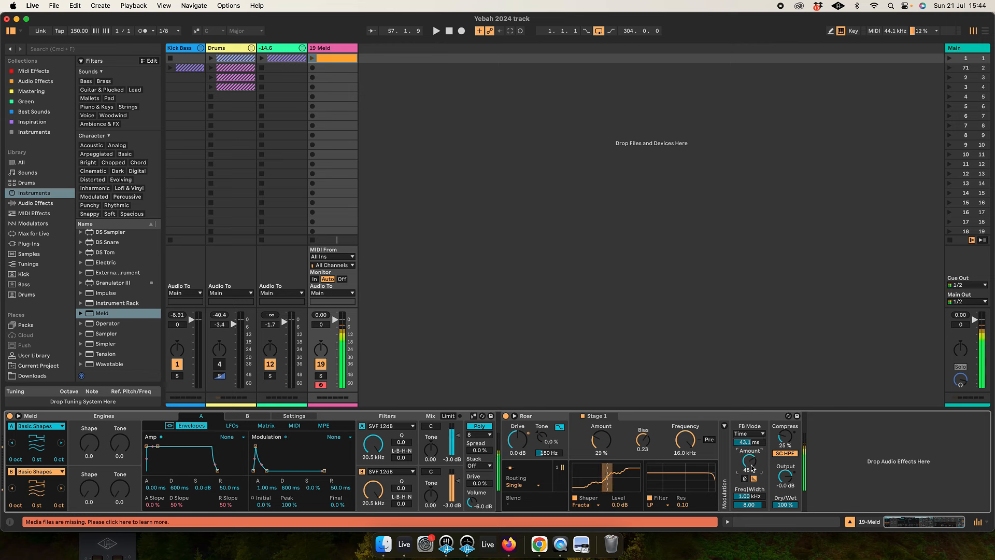
{"action": "left_click_drag", "start_coordinate": [751, 468], "coordinate": [753, 468]}
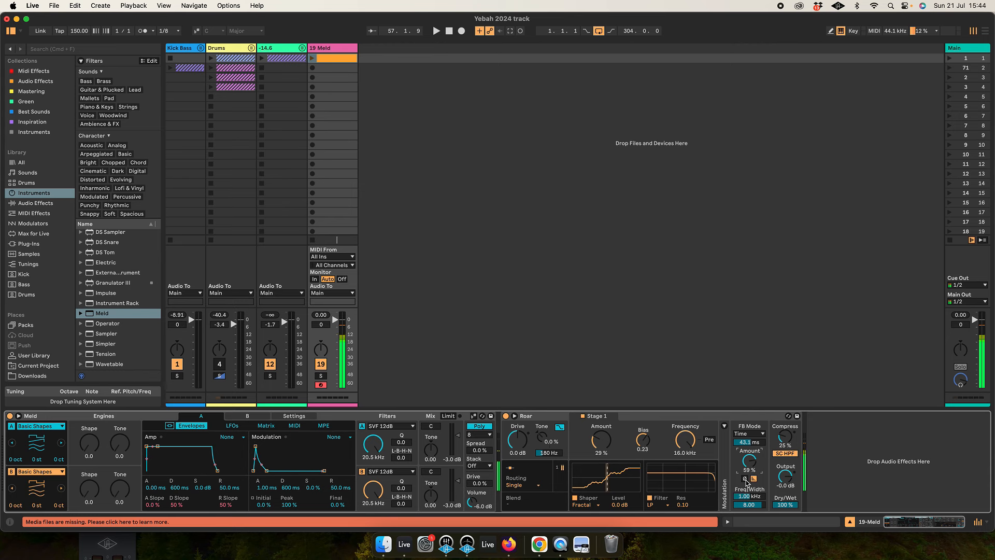
{"action": "left_click", "coordinate": [745, 479]}
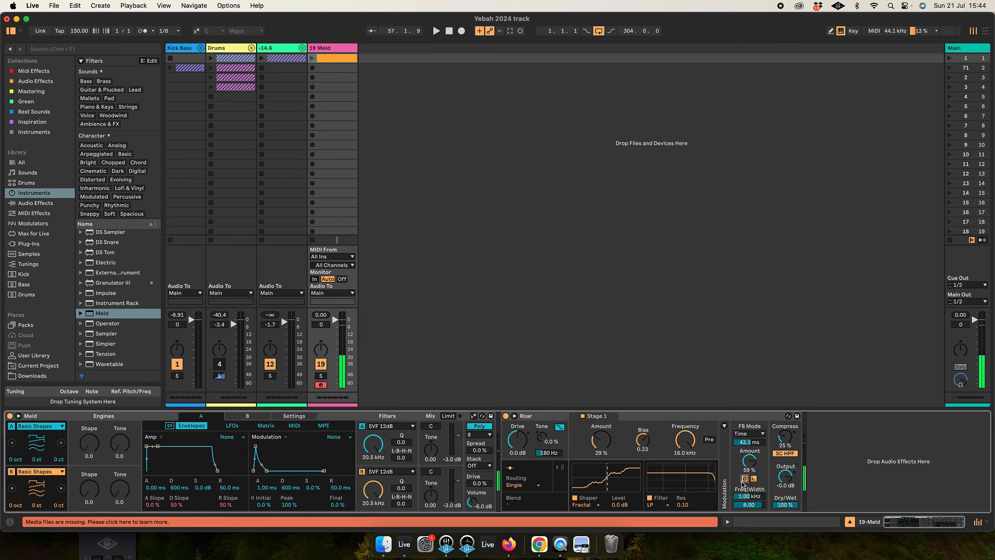
{"action": "left_click", "coordinate": [746, 480]}
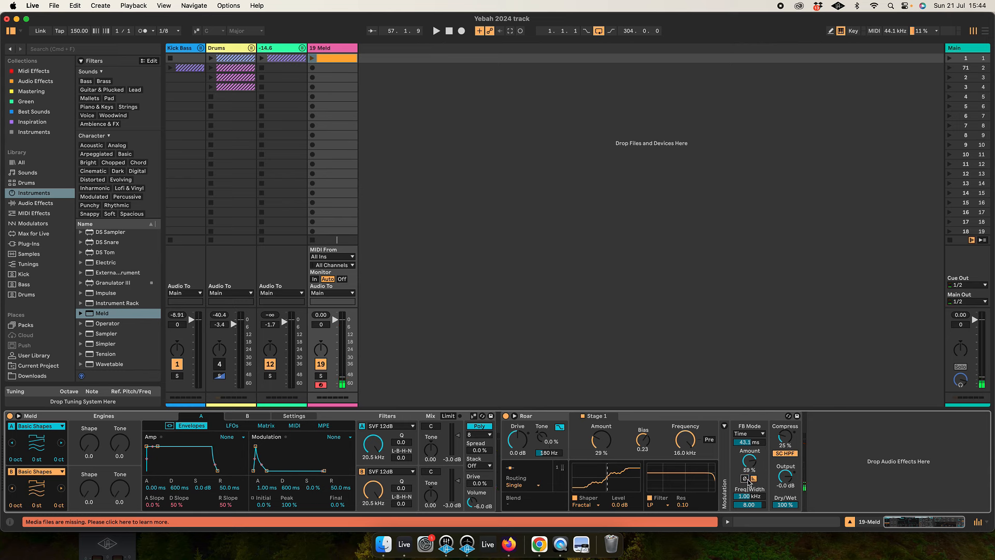
- Set Roar's feedback filter to 250 Hz with a width of 5.95, and lower the Meld track's volume to -4.0 dB
{"action": "left_click_drag", "start_coordinate": [751, 462], "coordinate": [758, 513]}
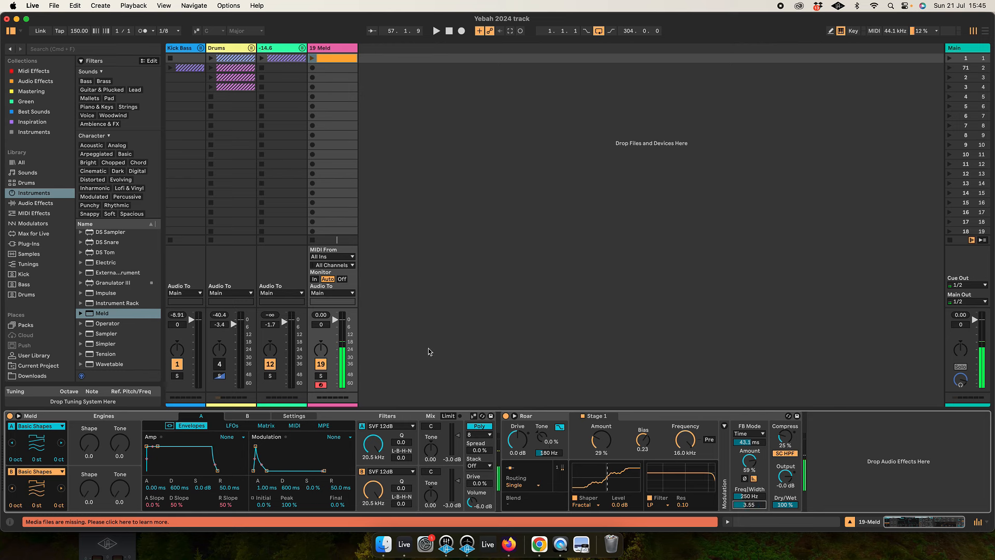
{"action": "left_click_drag", "start_coordinate": [321, 324], "coordinate": [321, 328]}
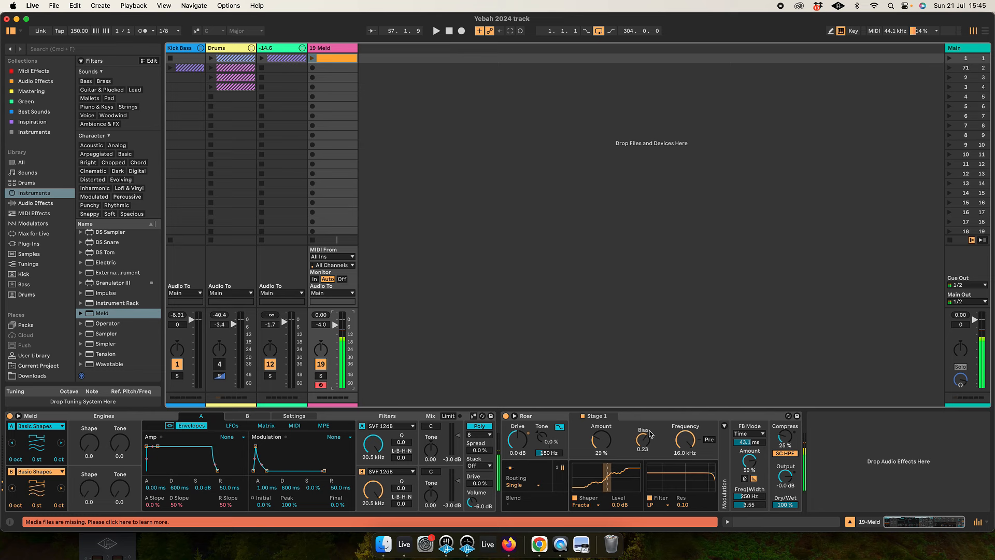
{"action": "left_click", "coordinate": [746, 504]}
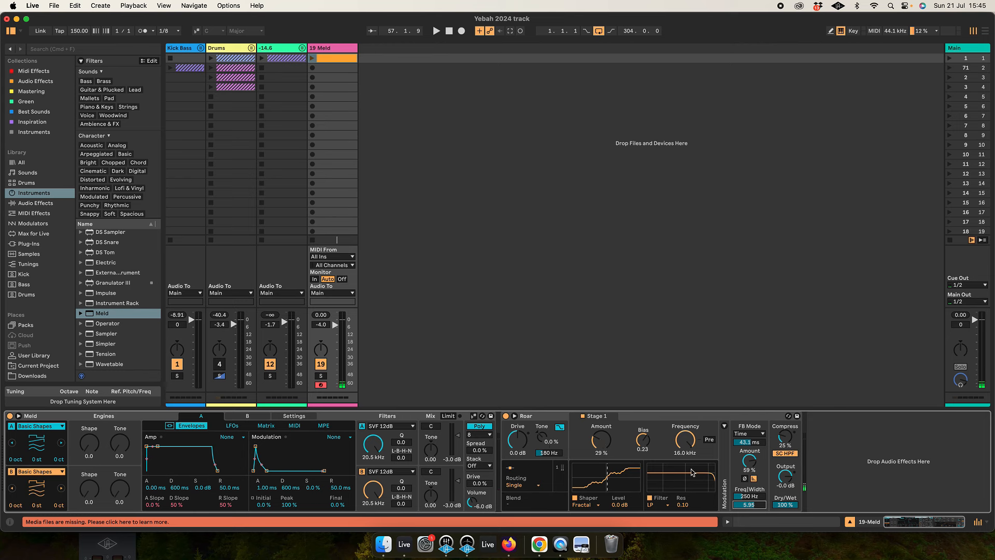
- Try Notch, then use the Peak filter type in Roar with resonance 0.31, peak 10 dB and frequency 2.36 kHz
{"action": "left_click", "coordinate": [658, 506]}
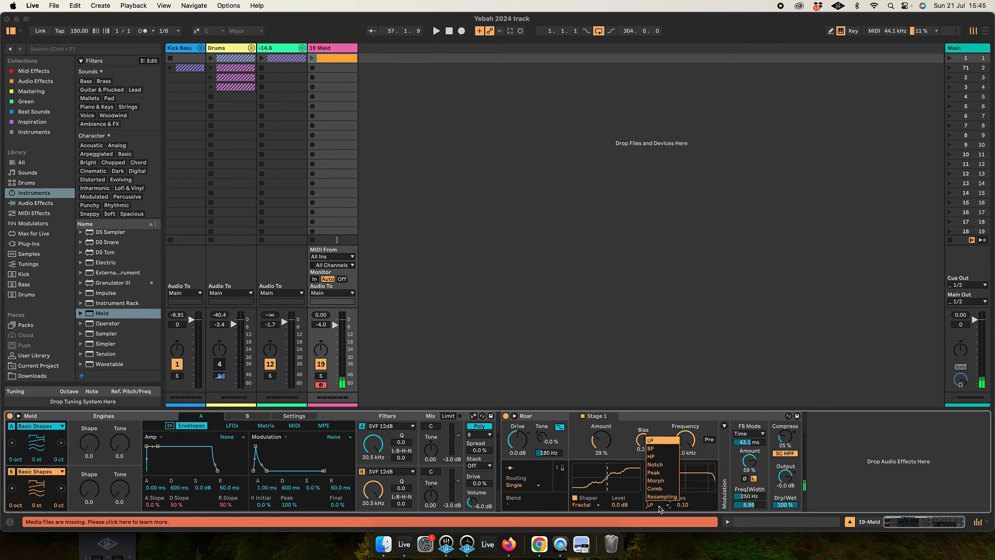
{"action": "left_click", "coordinate": [665, 465]}
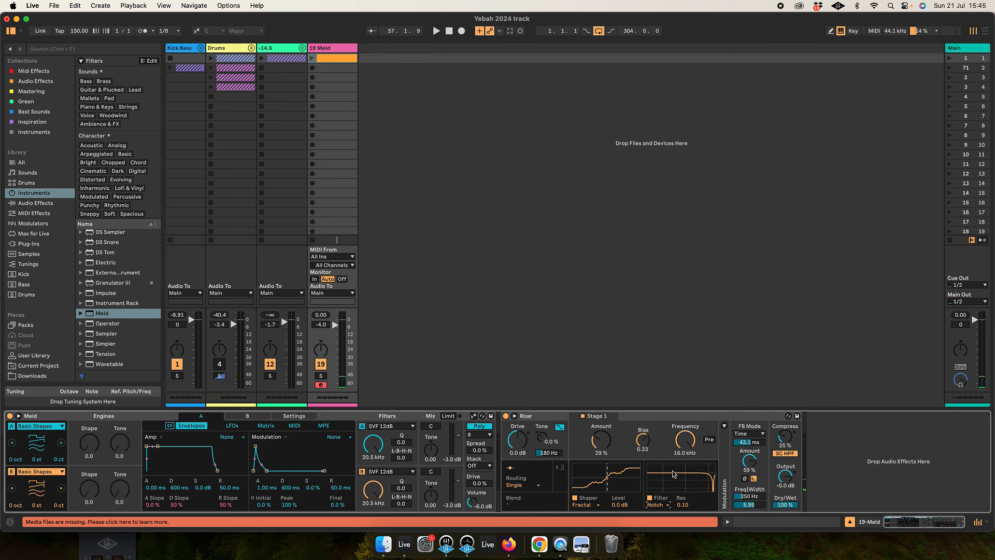
{"action": "left_click", "coordinate": [658, 505]}
{"action": "left_click", "coordinate": [667, 442]}
{"action": "left_click", "coordinate": [664, 505]}
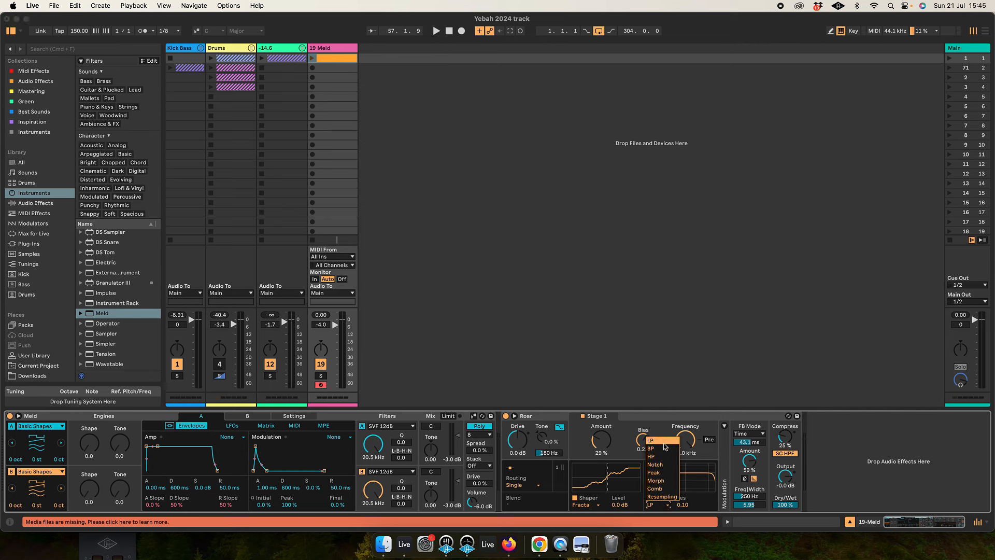
{"action": "left_click", "coordinate": [668, 473]}
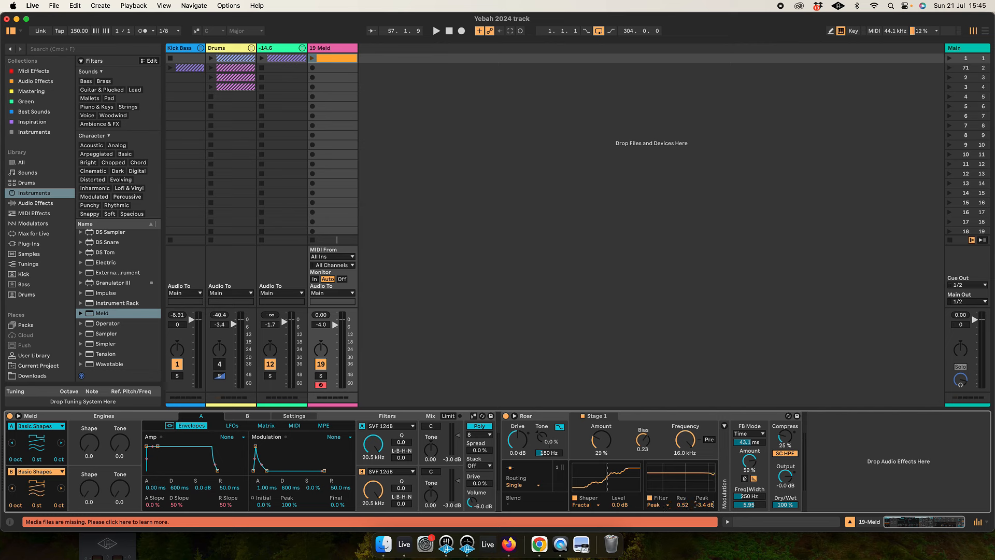
{"action": "left_click_drag", "start_coordinate": [703, 504], "coordinate": [683, 517]}
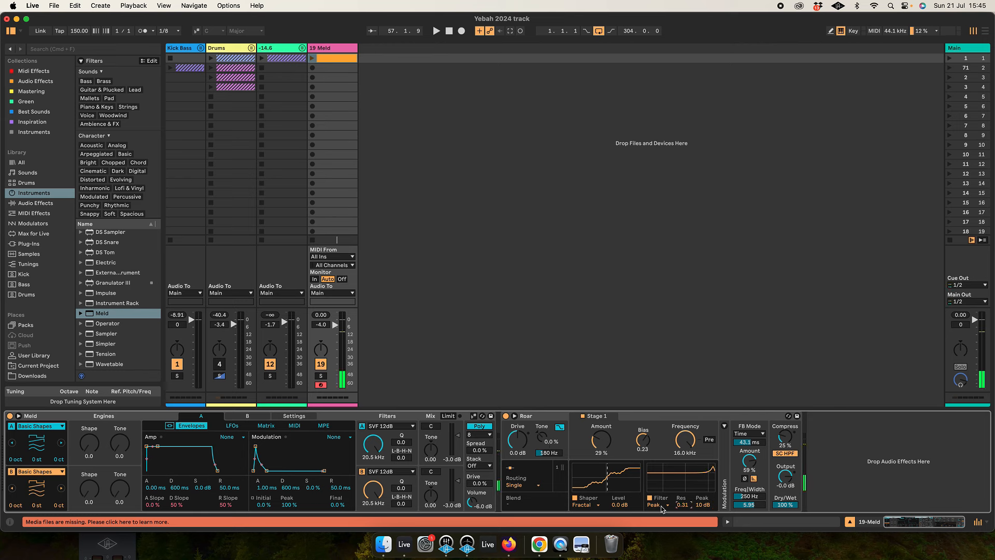
{"action": "left_click_drag", "start_coordinate": [687, 441], "coordinate": [687, 465]}
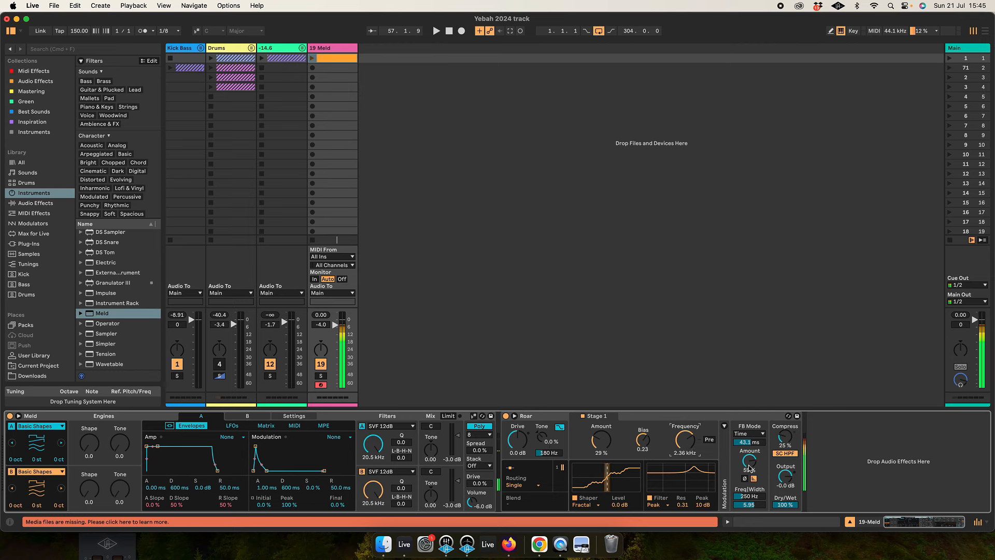
- Set Roar's feedback amount to 42% and its Peak filter to resonance 1.00 at 294 Hz
{"action": "left_click_drag", "start_coordinate": [749, 468], "coordinate": [748, 464]}
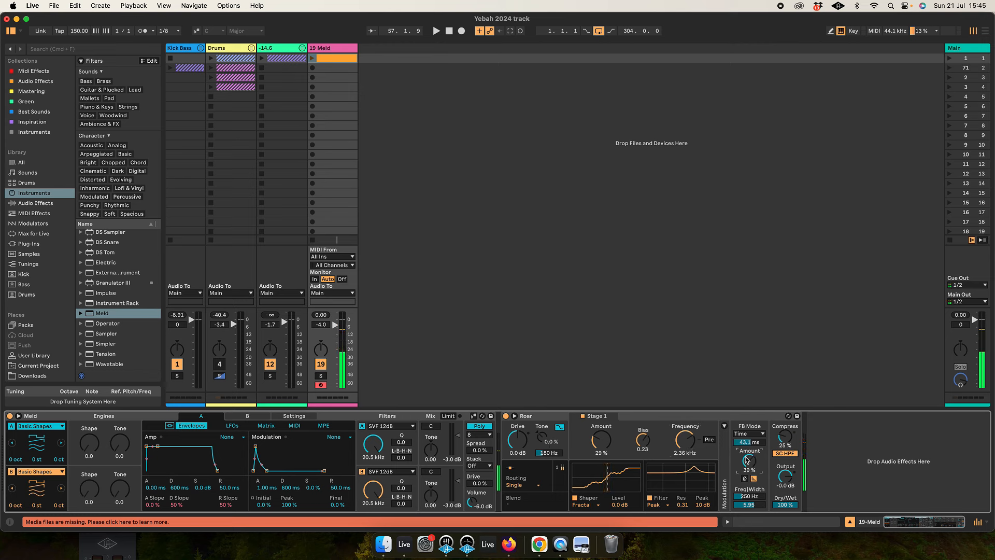
{"action": "left_click_drag", "start_coordinate": [686, 443], "coordinate": [686, 461]}
{"action": "left_click_drag", "start_coordinate": [682, 504], "coordinate": [682, 482]}
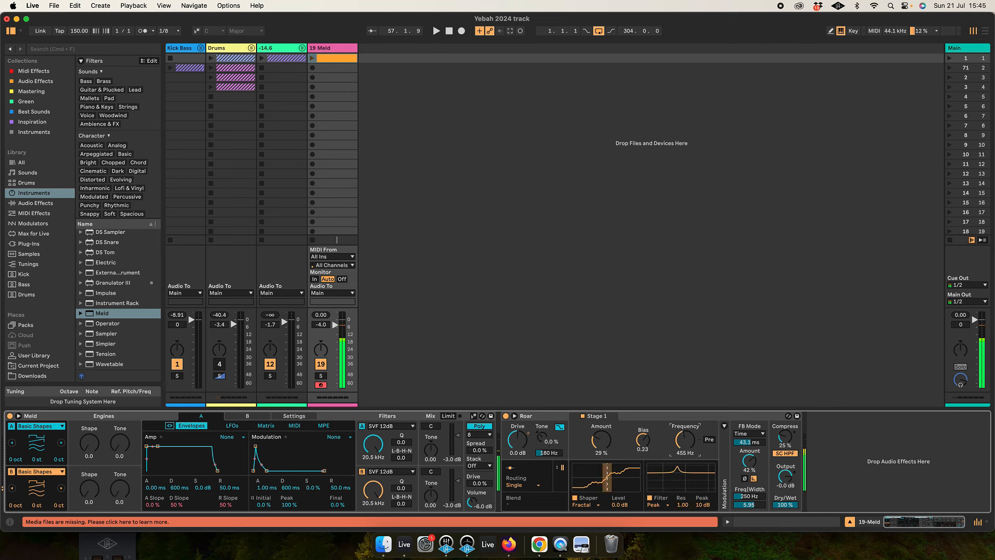
{"action": "mouse_move", "coordinate": [687, 445]}
{"action": "left_mouse_down"}
{"action": "mouse_move", "coordinate": [685, 433]}
{"action": "mouse_move", "coordinate": [685, 447]}
{"action": "left_mouse_up"}
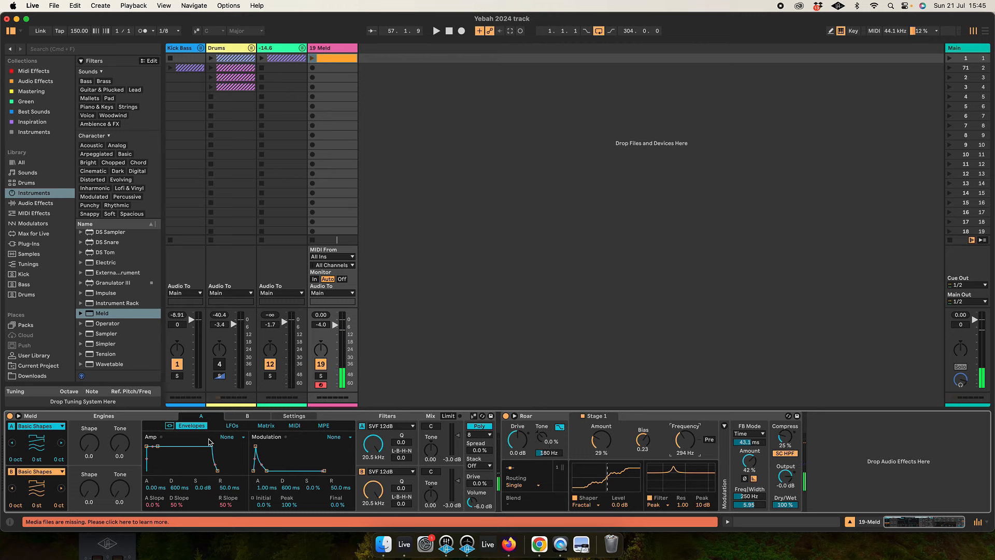
- Bypass Roar and lengthen the attack of Meld's amp envelope to 1.78 s
{"action": "key", "text": "0"}
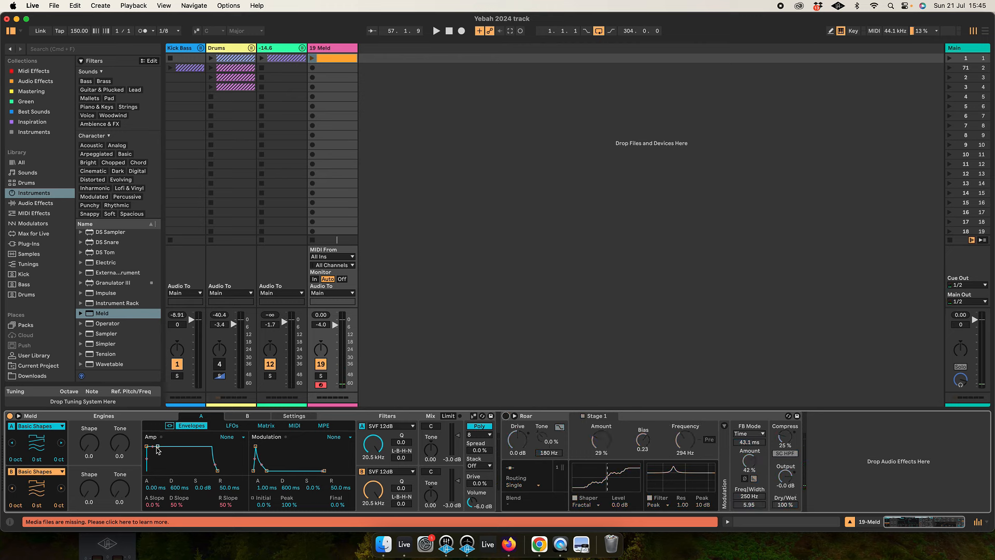
{"action": "mouse_move", "coordinate": [146, 446]}
{"action": "left_mouse_down"}
{"action": "mouse_move", "coordinate": [183, 447]}
{"action": "mouse_move", "coordinate": [152, 446]}
{"action": "mouse_move", "coordinate": [171, 446]}
{"action": "mouse_move", "coordinate": [162, 446]}
{"action": "left_mouse_up"}
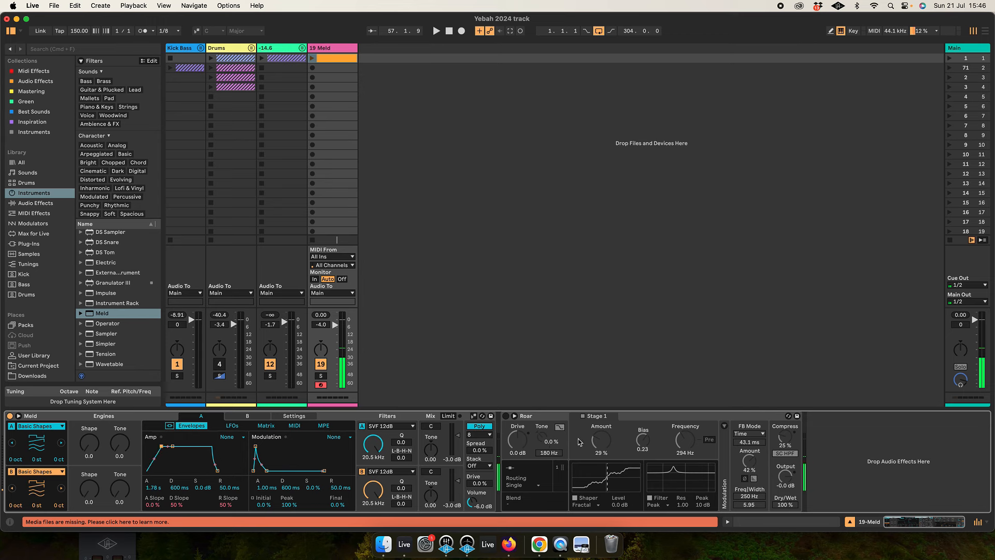
- Switch Roar back on and set its feedback amount to 47%
{"action": "left_click", "coordinate": [505, 416]}
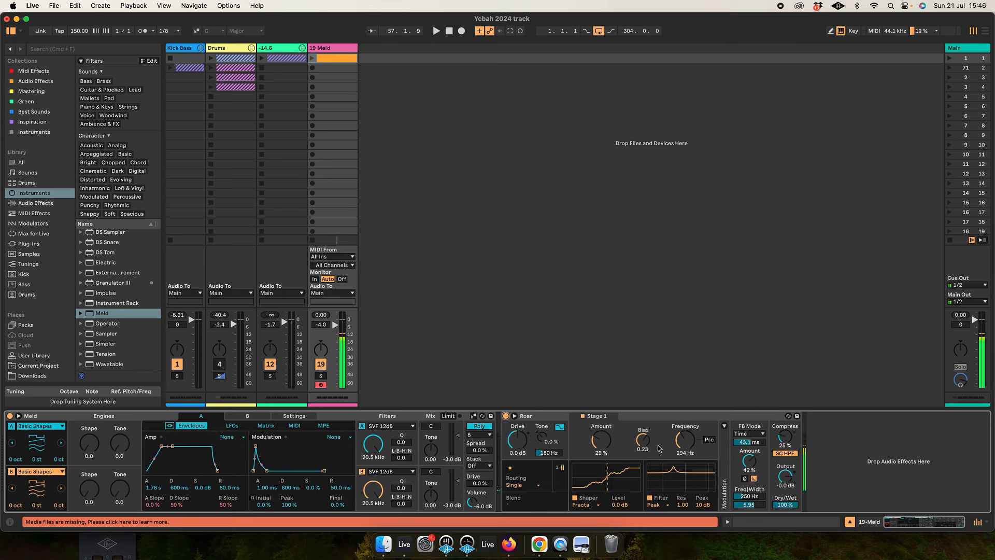
{"action": "left_click_drag", "start_coordinate": [749, 460], "coordinate": [754, 465]}
{"action": "left_click_drag", "start_coordinate": [748, 460], "coordinate": [749, 459]}
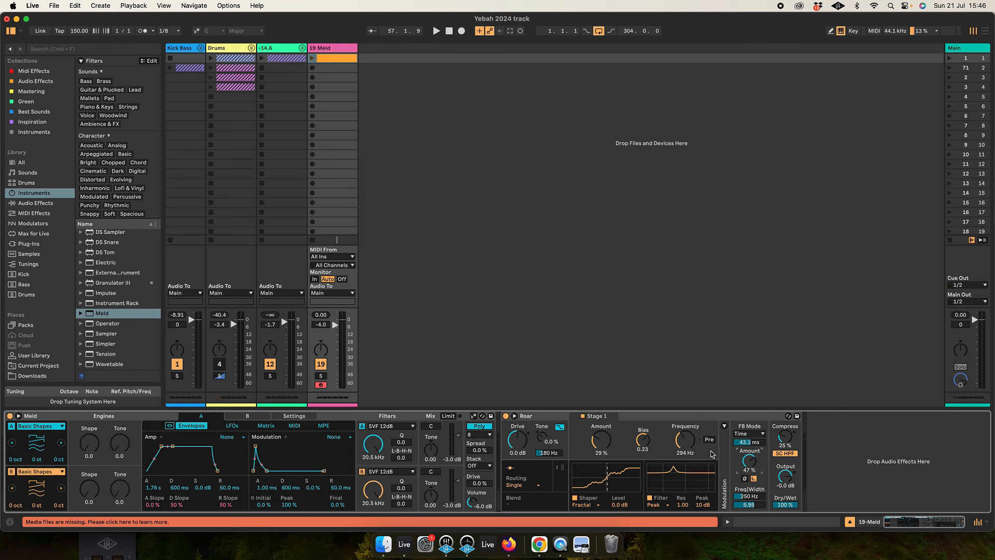
- Find EQ Eight among the audio effects and add it after Roar on the Meld track
{"action": "scroll", "coordinate": [123, 329], "scroll_direction": "up", "scroll_amount": 5}
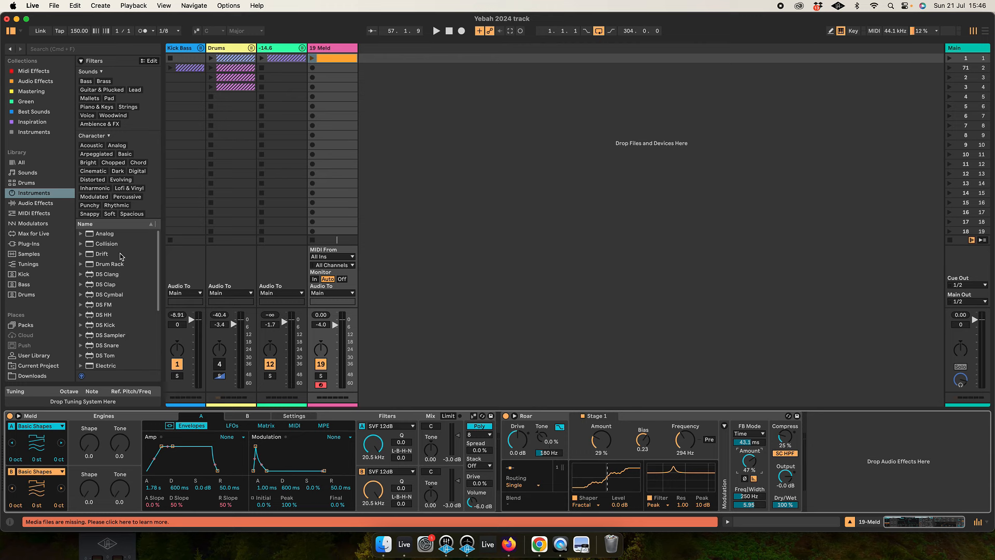
{"action": "scroll", "coordinate": [118, 340], "scroll_direction": "down", "scroll_amount": 6}
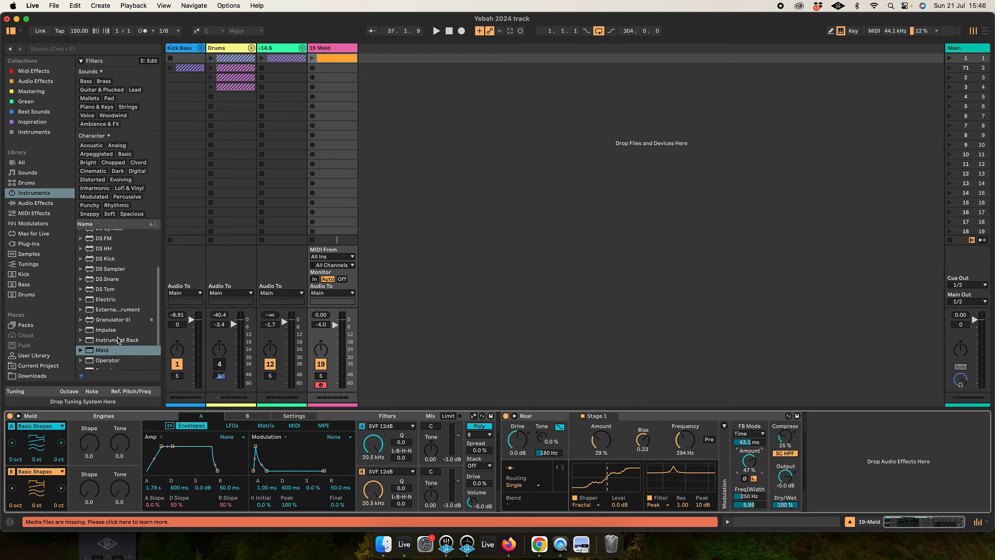
{"action": "left_click", "coordinate": [38, 206]}
{"action": "scroll", "coordinate": [117, 325], "scroll_direction": "up", "scroll_amount": 5}
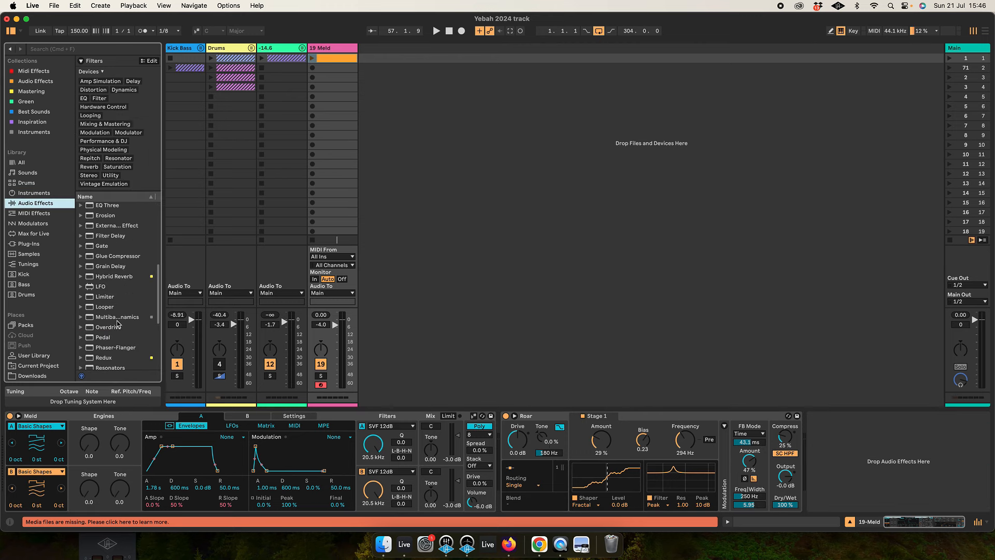
{"action": "scroll", "coordinate": [121, 276], "scroll_direction": "up", "scroll_amount": 4}
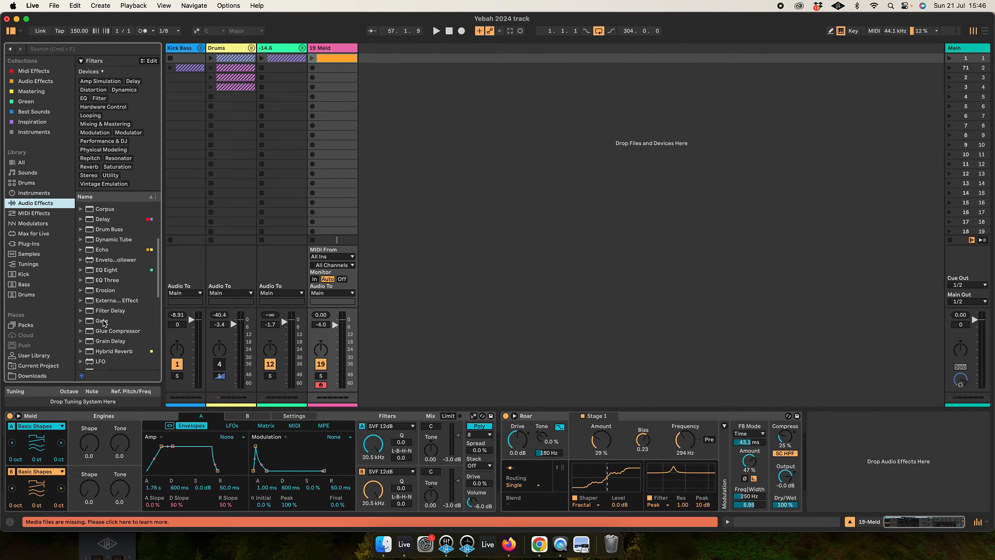
{"action": "scroll", "coordinate": [115, 259], "scroll_direction": "up", "scroll_amount": 2}
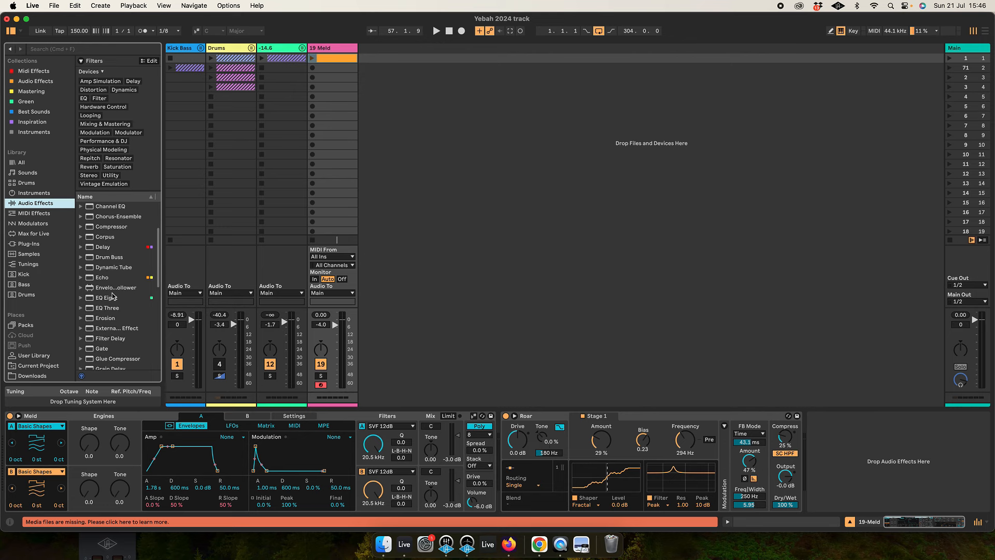
{"action": "left_click", "coordinate": [112, 298]}
{"action": "left_click_drag", "start_coordinate": [877, 440], "coordinate": [881, 440]}
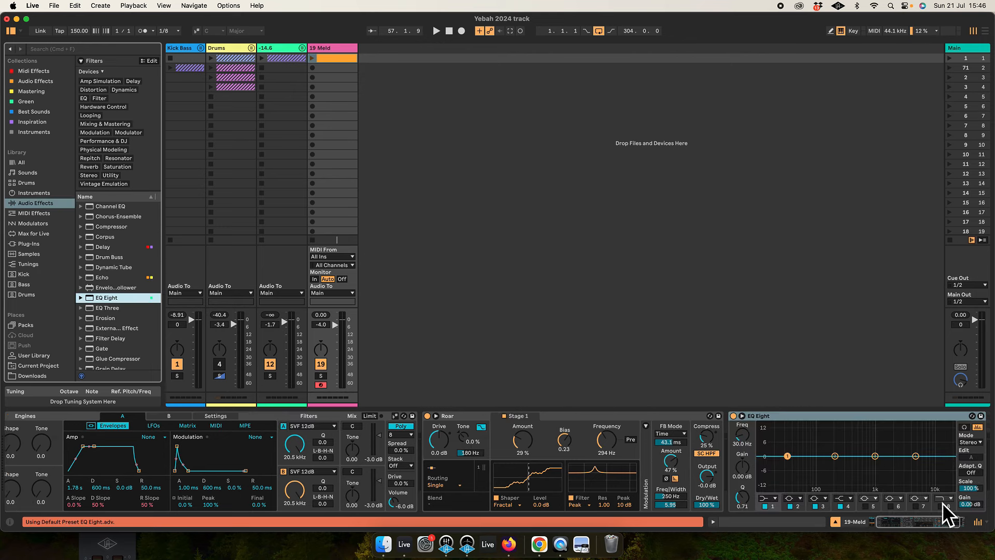
- In EQ Eight, enable band 8 as a high cut at about 5.87 kHz and make band 1 a low cut at 138 Hz with Q 0.61
{"action": "left_click_drag", "start_coordinate": [948, 464], "coordinate": [917, 465]}
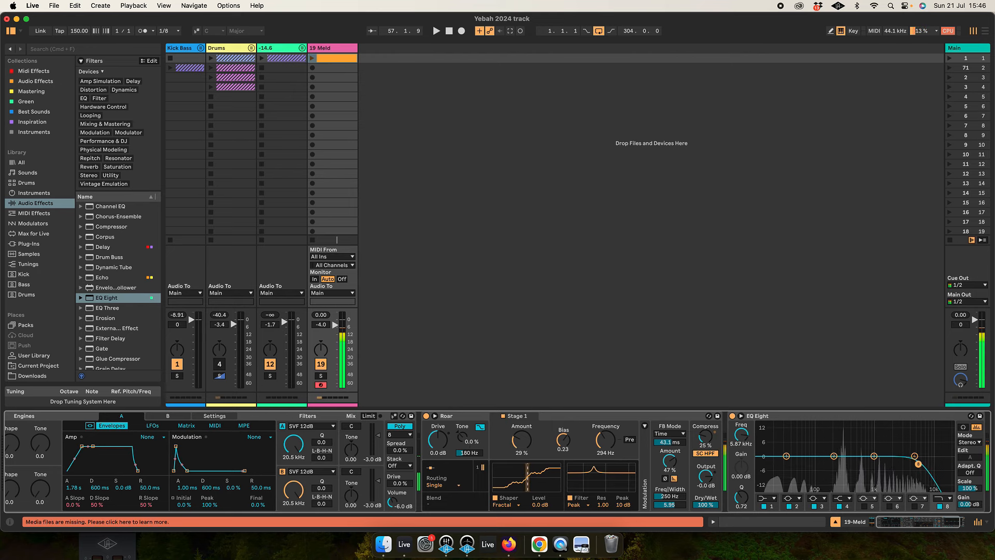
{"action": "left_click", "coordinate": [771, 499]}
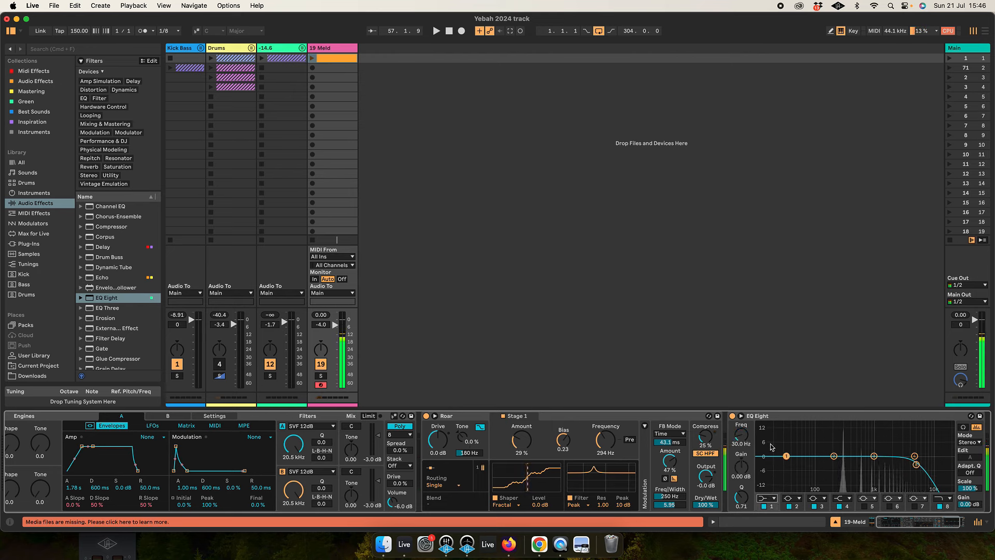
{"action": "left_click", "coordinate": [766, 434]}
{"action": "left_click_drag", "start_coordinate": [789, 464], "coordinate": [823, 466]}
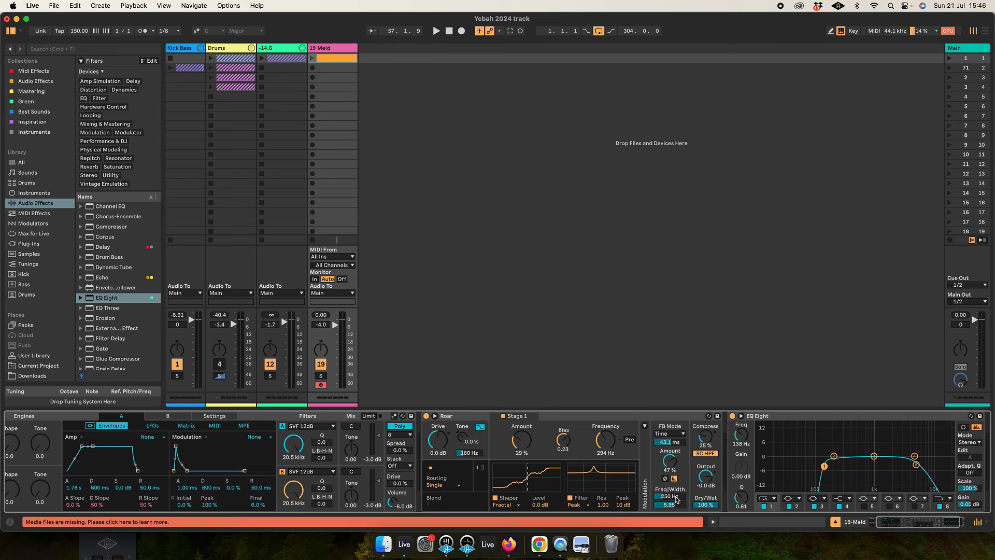
- Set Roar's feedback time to 2.51 ms and amount to 58%, with the feedback frequency at 345 Hz and width 6.88
{"action": "left_click_drag", "start_coordinate": [675, 499], "coordinate": [675, 469]}
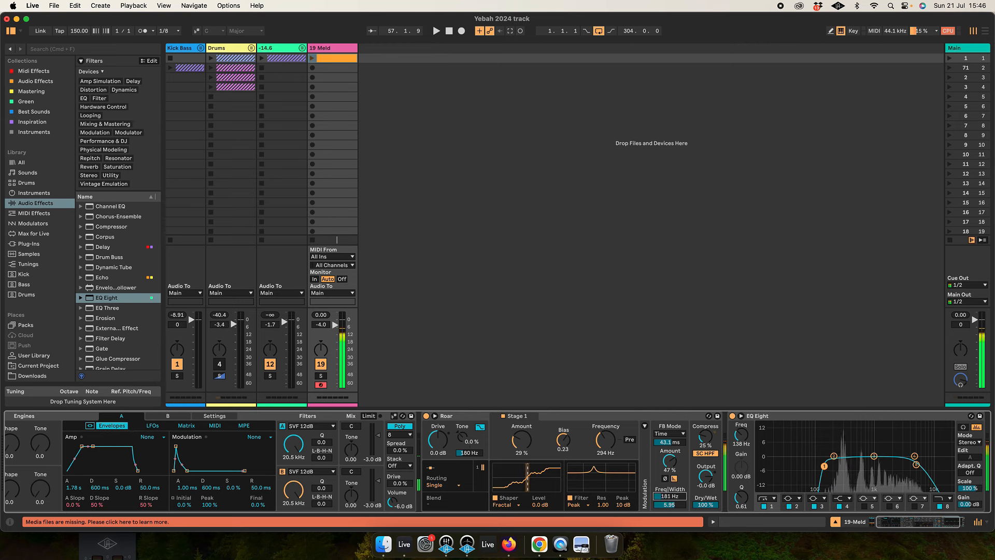
{"action": "left_click_drag", "start_coordinate": [676, 503], "coordinate": [675, 502]}
{"action": "left_click_drag", "start_coordinate": [671, 444], "coordinate": [671, 448]}
{"action": "left_click_drag", "start_coordinate": [669, 496], "coordinate": [670, 488]}
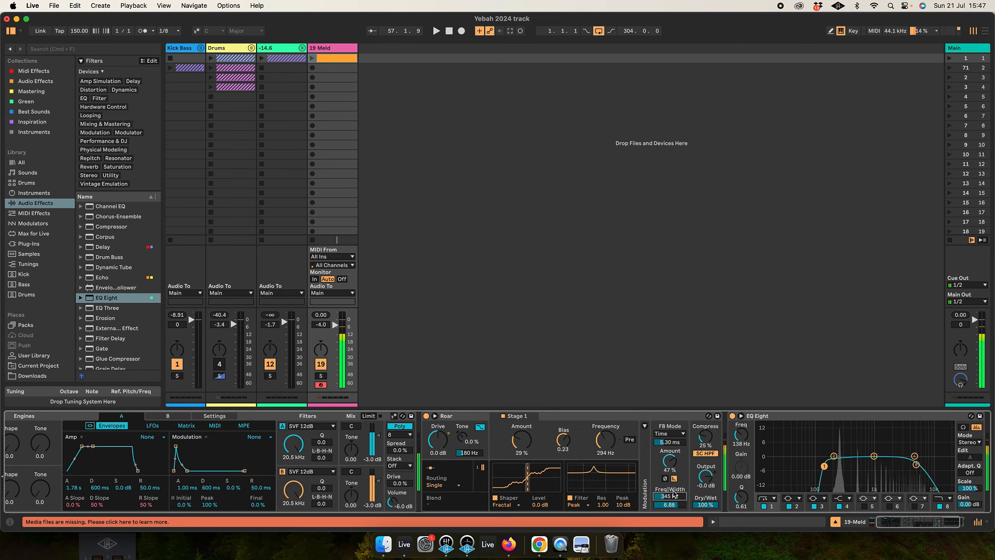
{"action": "left_click_drag", "start_coordinate": [669, 443], "coordinate": [670, 441]}
{"action": "left_click_drag", "start_coordinate": [670, 460], "coordinate": [670, 457]}
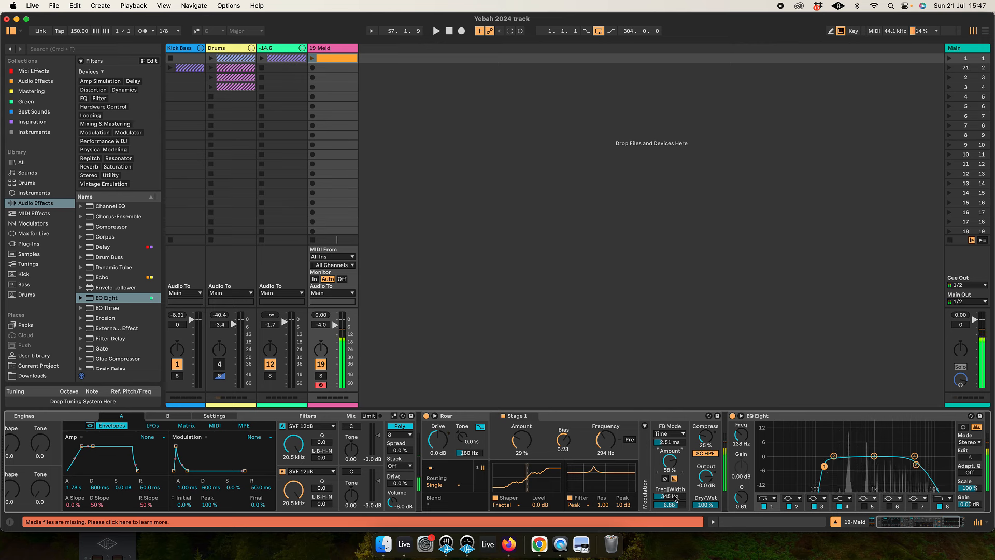
- Set Roar's feedback frequency to 218 Hz with width 6.94, and its Peak filter frequency to 278 Hz
{"action": "left_click_drag", "start_coordinate": [675, 498], "coordinate": [675, 499]}
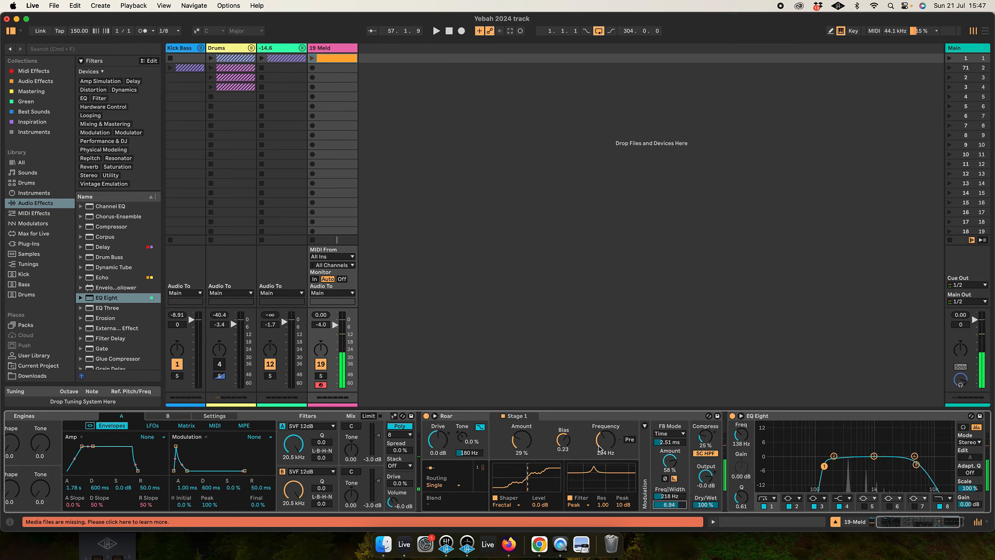
{"action": "left_click_drag", "start_coordinate": [605, 440], "coordinate": [606, 432]}
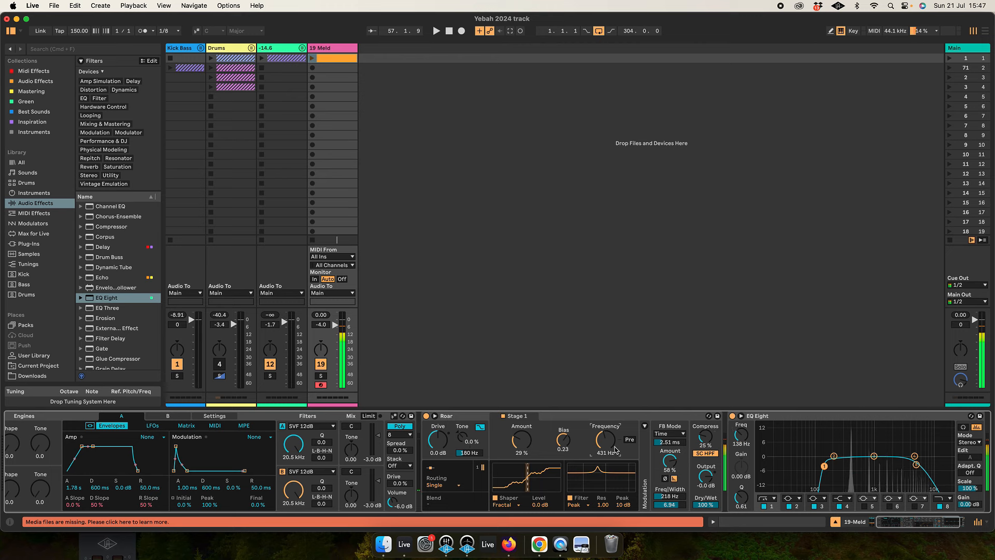
{"action": "left_click_drag", "start_coordinate": [615, 447], "coordinate": [615, 454]}
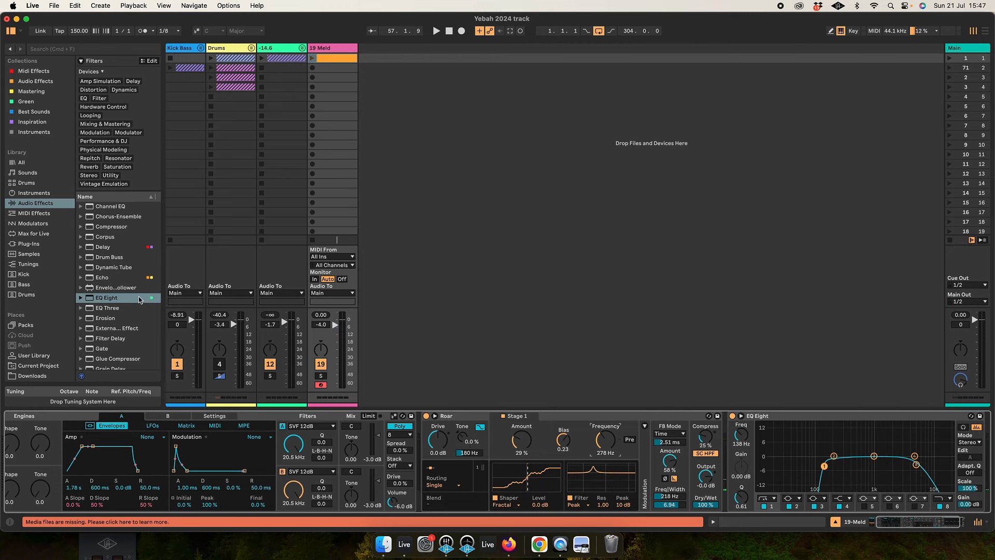
- Add Reverb after EQ Eight with a 23.2 s decay, and set Roar's Peak filter frequency to 508 Hz
{"action": "scroll", "coordinate": [139, 299], "scroll_direction": "down", "scroll_amount": 10}
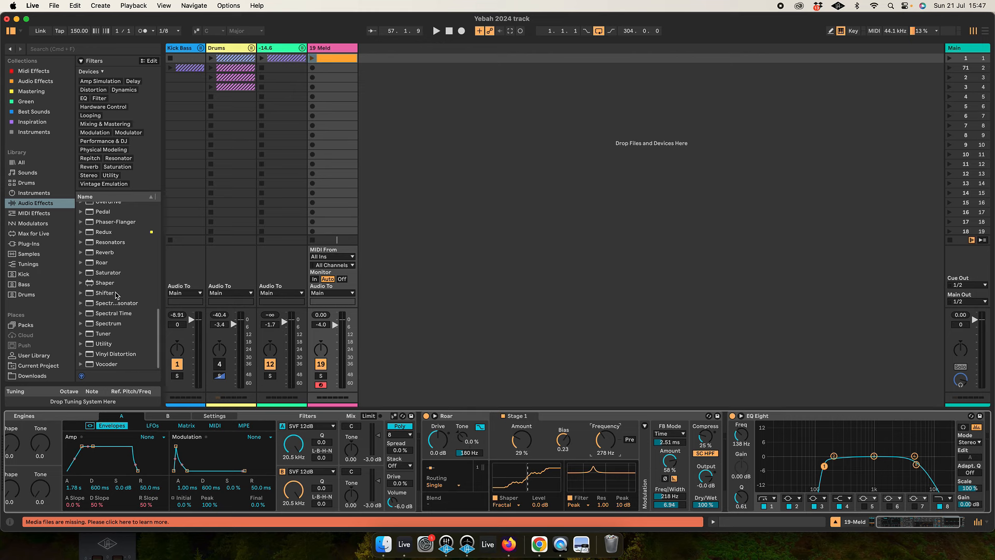
{"action": "left_click", "coordinate": [111, 254]}
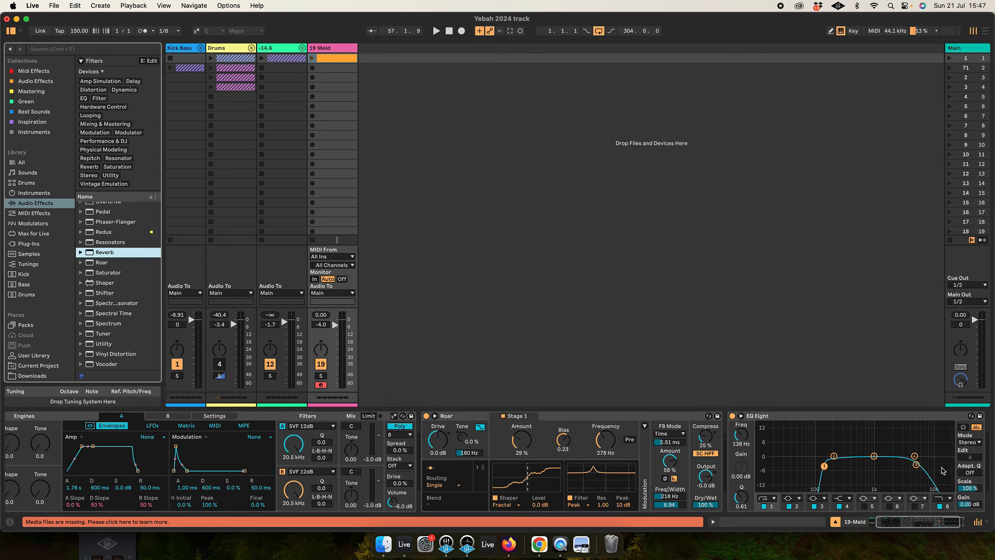
{"action": "key", "text": "Return"}
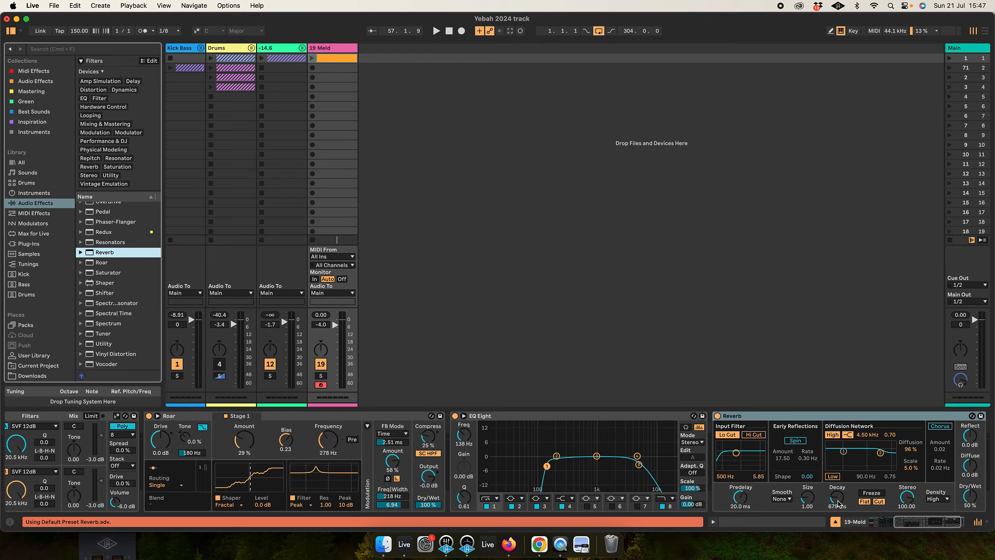
{"action": "left_click_drag", "start_coordinate": [839, 500], "coordinate": [838, 503]}
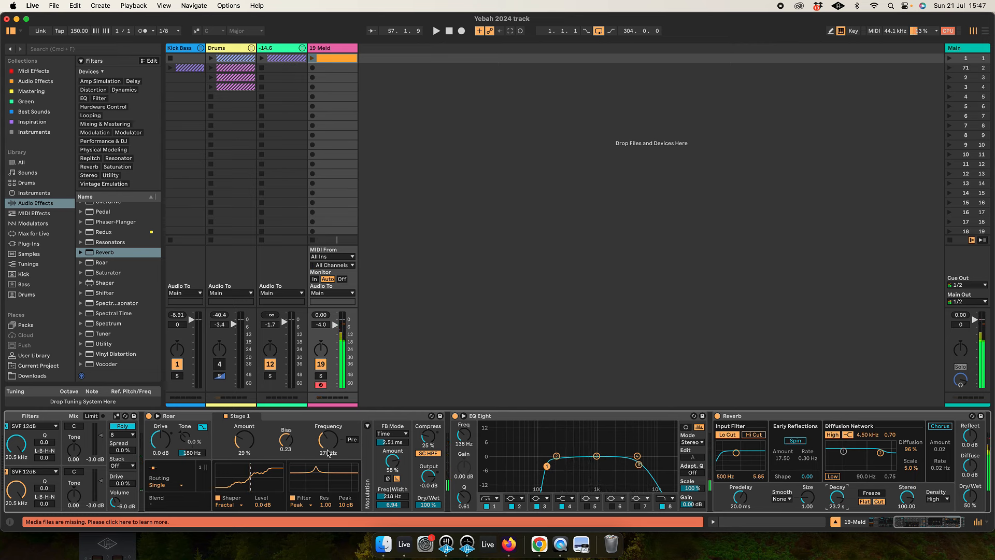
{"action": "mouse_move", "coordinate": [328, 453]}
{"action": "left_mouse_down"}
{"action": "mouse_move", "coordinate": [327, 439]}
{"action": "mouse_move", "coordinate": [327, 452]}
{"action": "left_mouse_up"}
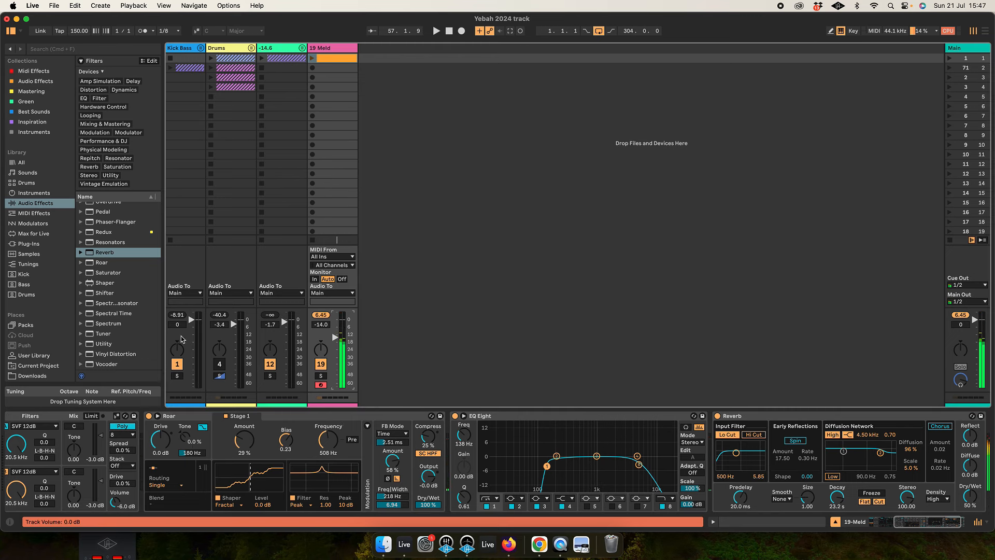
- Lower the Meld track's volume to -14.0 dB and add a Limiter after Reverb with a -6.00 dB ceiling
{"action": "scroll", "coordinate": [117, 272], "scroll_direction": "up", "scroll_amount": 3}
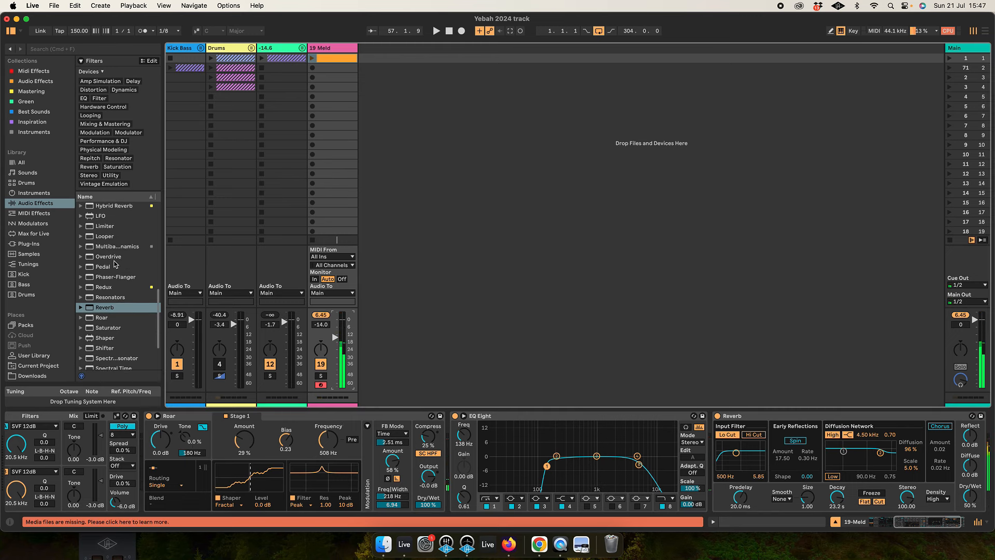
{"action": "left_click", "coordinate": [114, 240]}
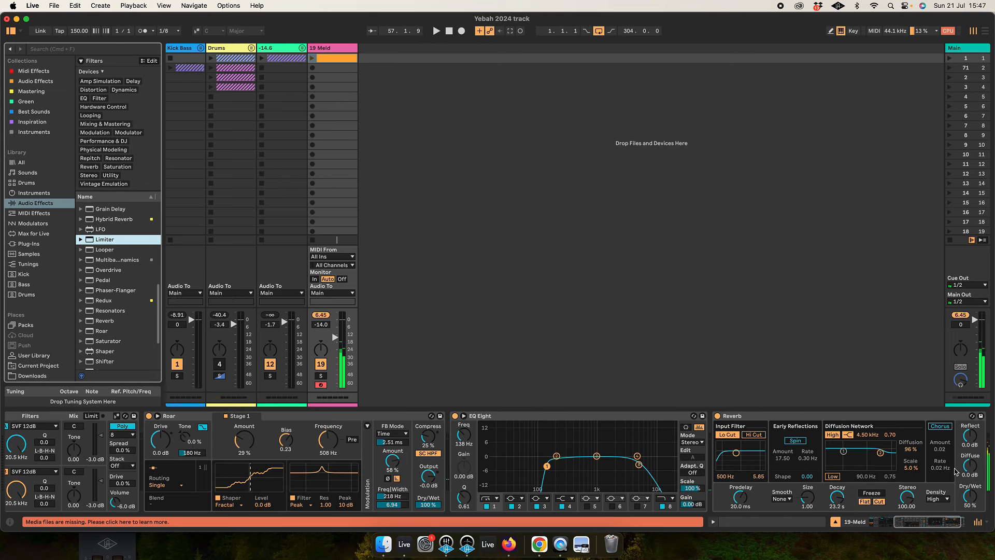
{"action": "left_click_drag", "start_coordinate": [956, 472], "coordinate": [956, 468]}
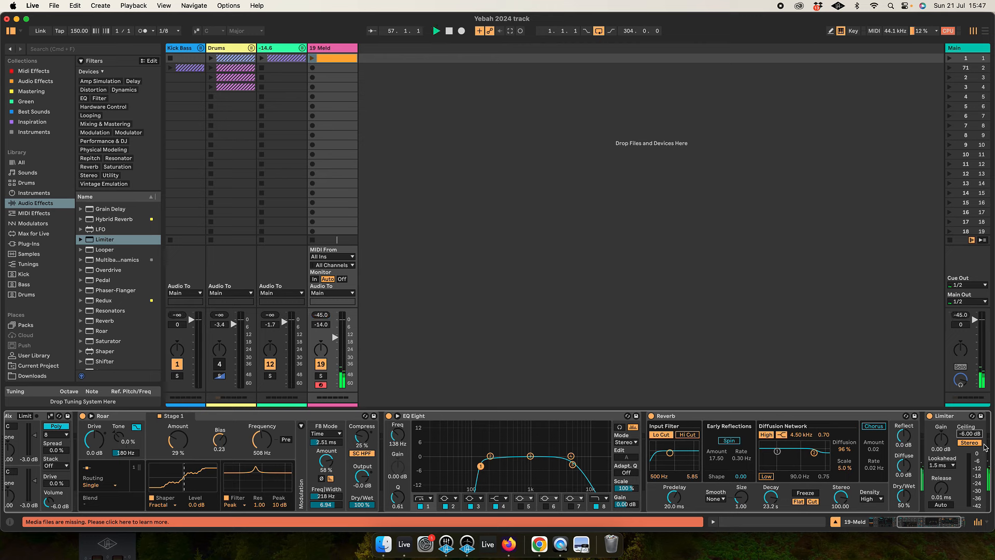
- During playback, set Roar's Peak filter to 668 Hz, feedback frequency to 826 Hz, Compress to 55% and output to -13 dB, and stop playback
{"action": "key", "text": "space"}
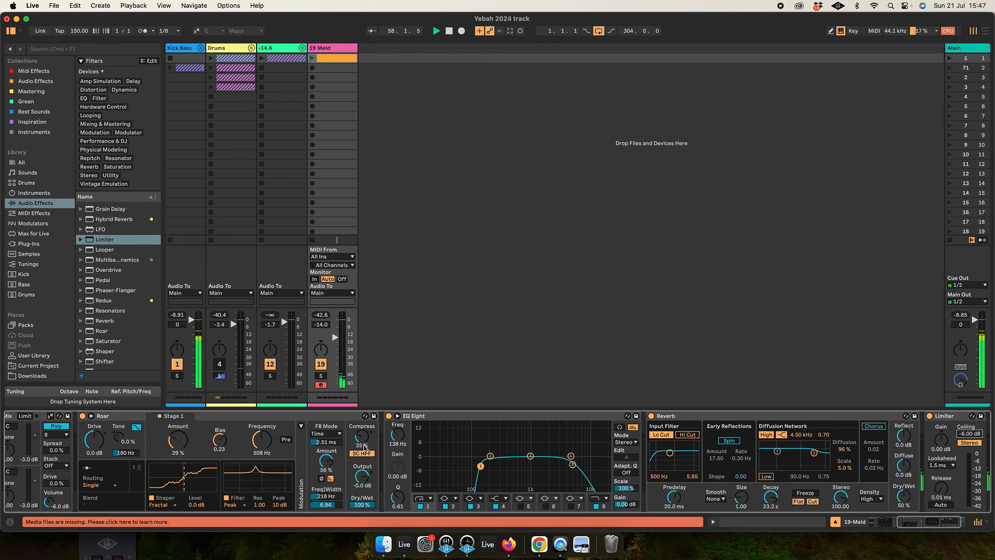
{"action": "mouse_move", "coordinate": [262, 439]}
{"action": "left_mouse_down"}
{"action": "mouse_move", "coordinate": [262, 399]}
{"action": "mouse_move", "coordinate": [261, 445]}
{"action": "left_mouse_up"}
{"action": "left_click_drag", "start_coordinate": [324, 496], "coordinate": [325, 452]}
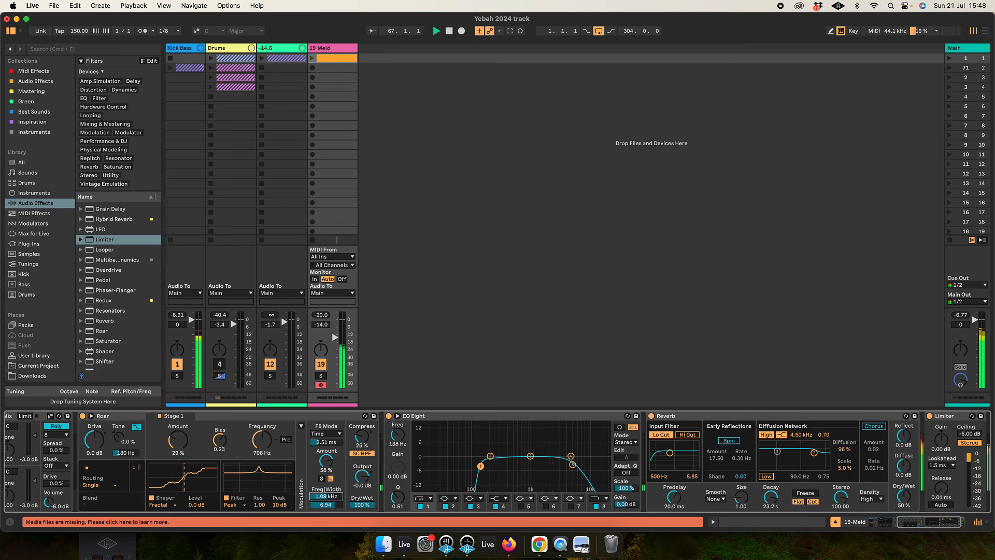
{"action": "left_click_drag", "start_coordinate": [362, 438], "coordinate": [363, 442]}
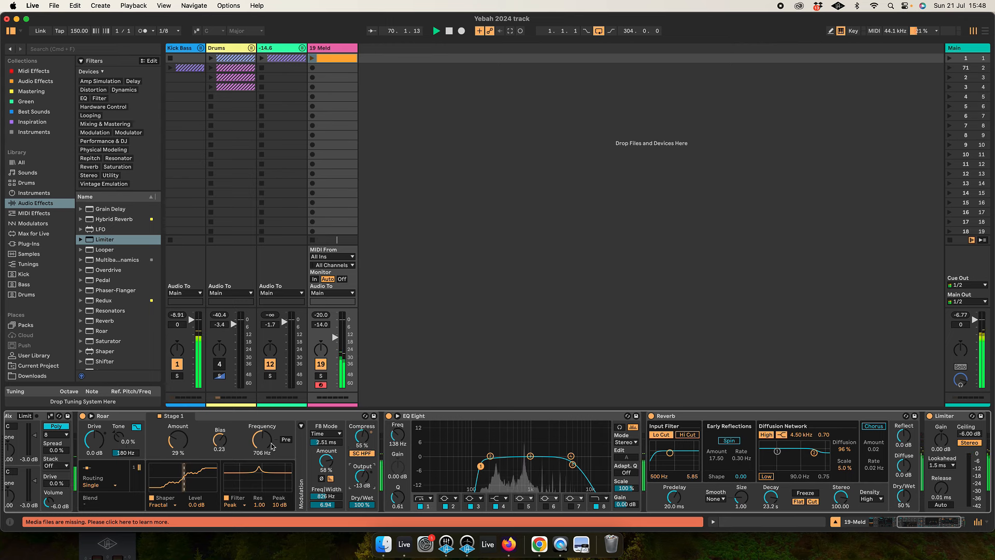
{"action": "mouse_move", "coordinate": [262, 440]}
{"action": "left_mouse_down"}
{"action": "mouse_move", "coordinate": [261, 431]}
{"action": "mouse_move", "coordinate": [262, 447]}
{"action": "mouse_move", "coordinate": [262, 438]}
{"action": "left_mouse_up"}
{"action": "key", "text": "space"}
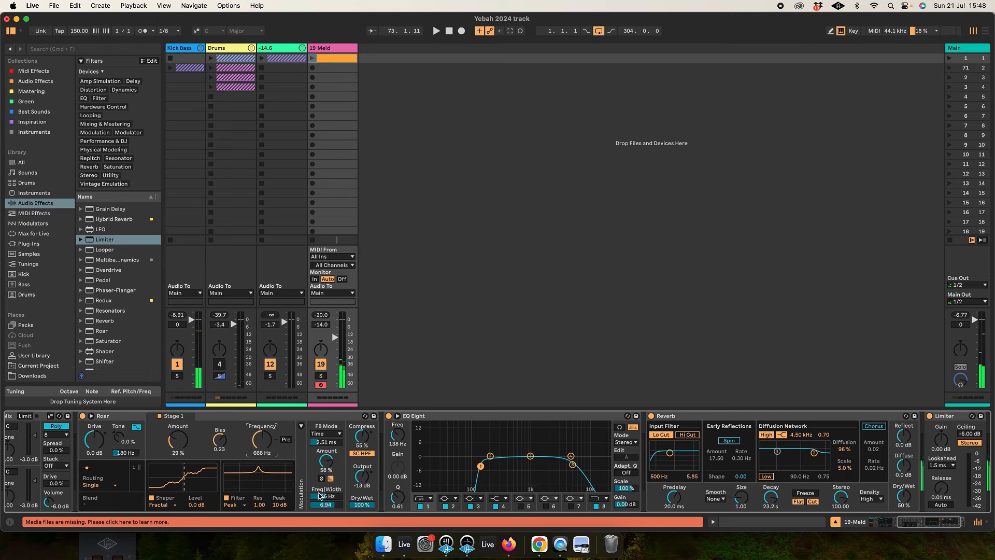
- Show Roar's modulation section and assign LFO 1 to the feedback frequency with an amount of 100 in the matrix
{"action": "left_click", "coordinate": [326, 497]}
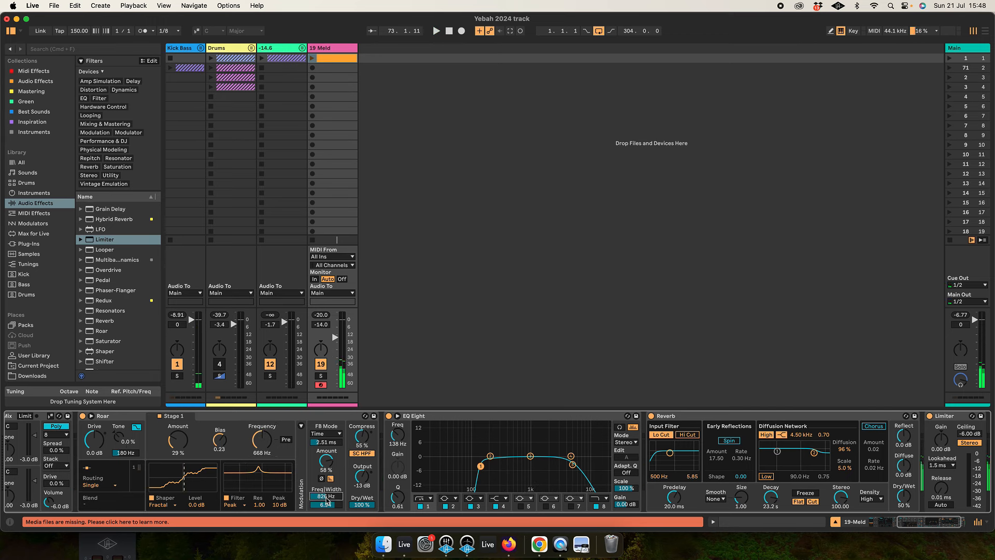
{"action": "left_click", "coordinate": [301, 427]}
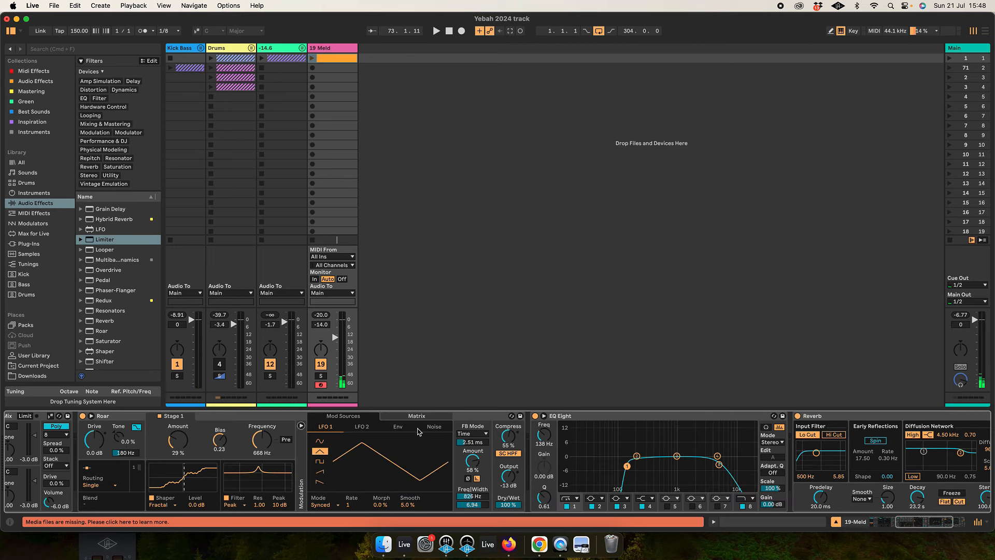
{"action": "left_click", "coordinate": [434, 429]}
{"action": "left_click", "coordinate": [397, 431]}
{"action": "left_click", "coordinate": [337, 429]}
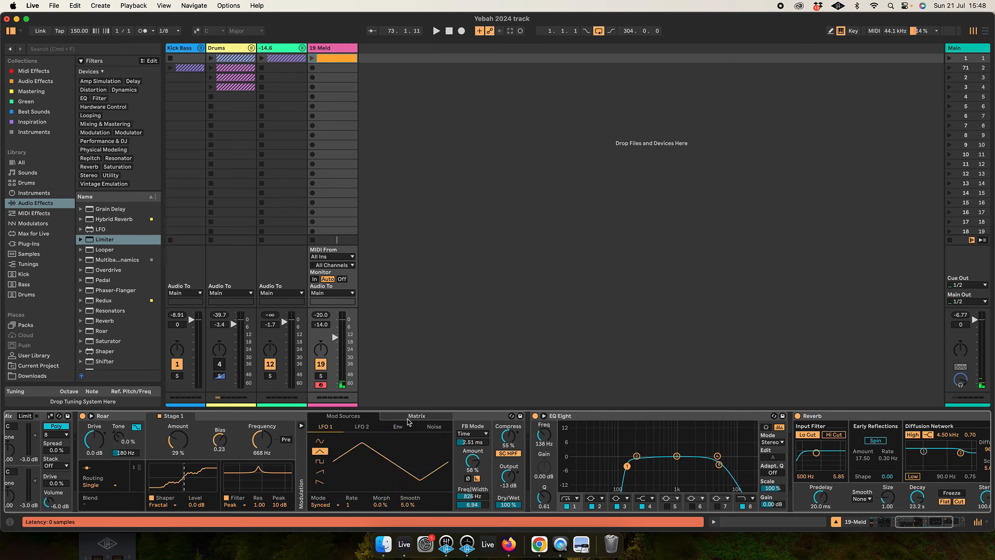
{"action": "left_click", "coordinate": [417, 415]}
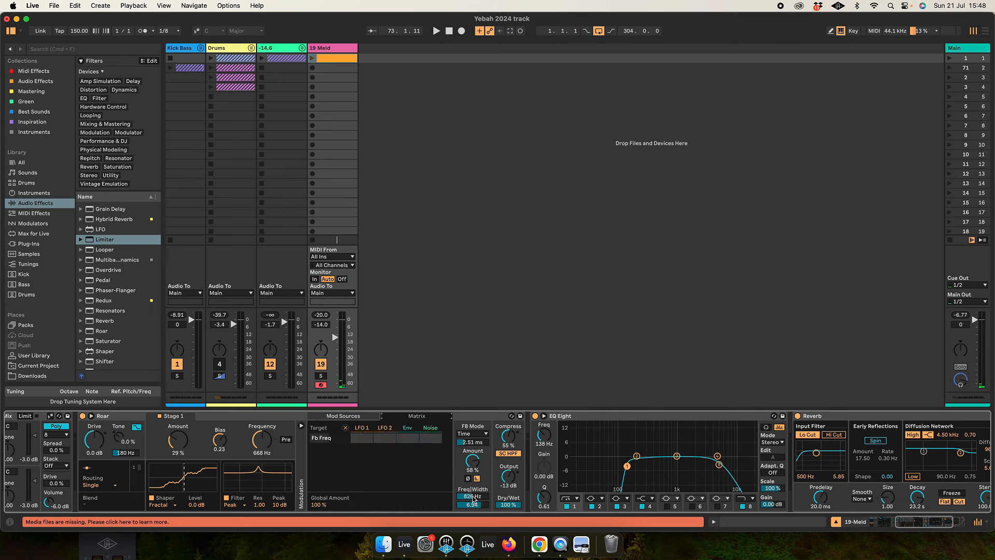
{"action": "left_click_drag", "start_coordinate": [362, 438], "coordinate": [362, 383]}
{"action": "key", "text": "space"}
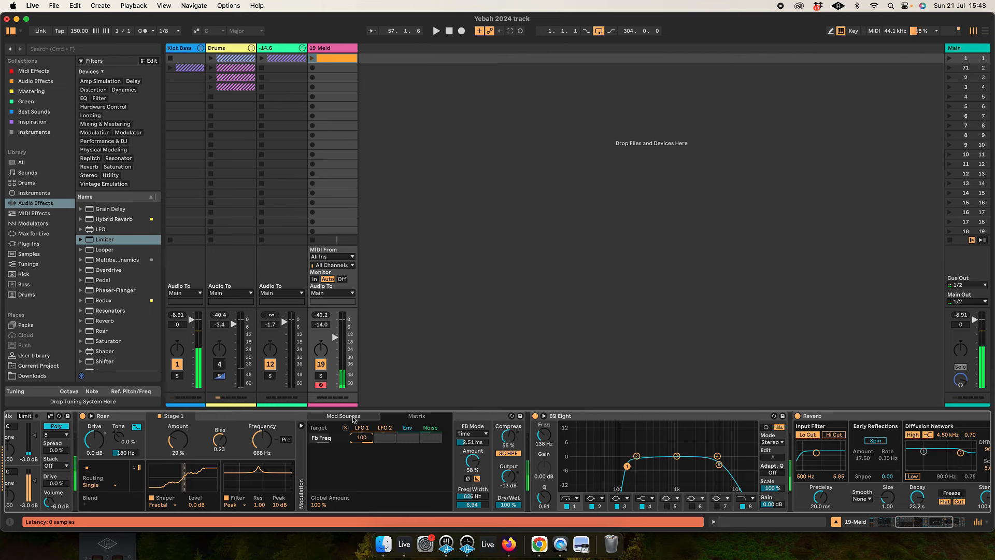
- Set Roar's LFO 1 to Free mode at 0.13 Hz with morph 34% and smooth 100%, and the feedback amount to 50%
{"action": "left_click", "coordinate": [353, 417]}
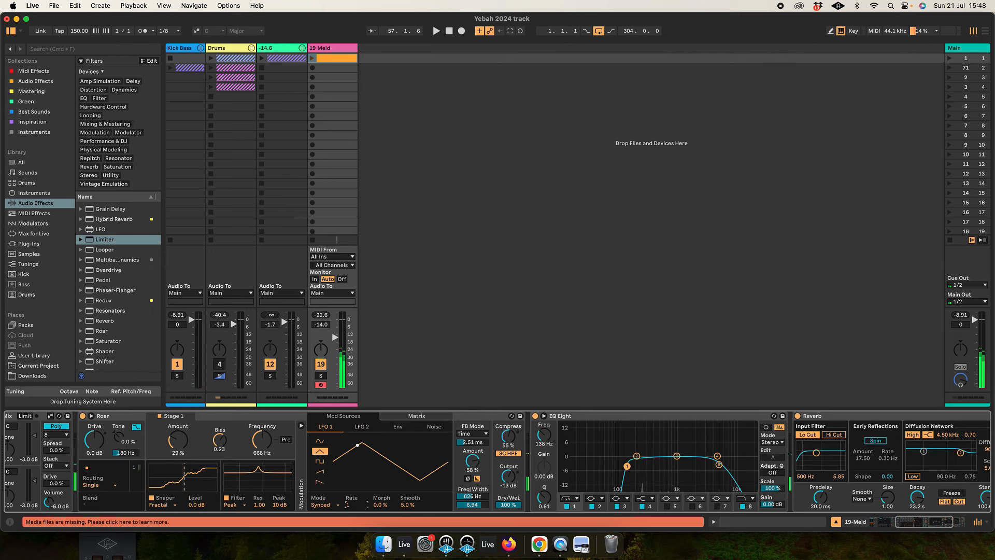
{"action": "left_click", "coordinate": [321, 505]}
{"action": "left_click", "coordinate": [324, 466]}
{"action": "left_click_drag", "start_coordinate": [356, 505], "coordinate": [407, 457]}
{"action": "left_click_drag", "start_coordinate": [382, 506], "coordinate": [358, 499]}
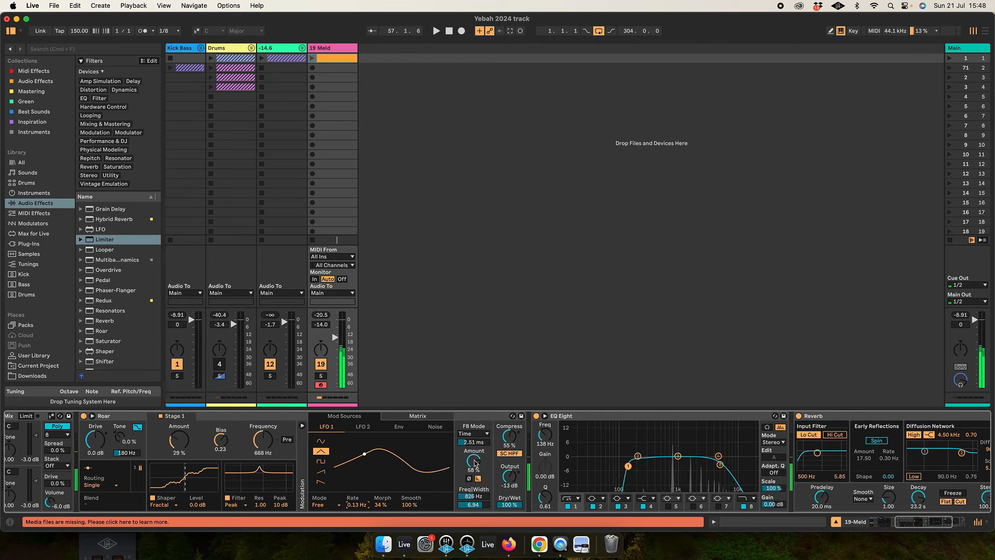
{"action": "left_click_drag", "start_coordinate": [473, 460], "coordinate": [479, 443]}
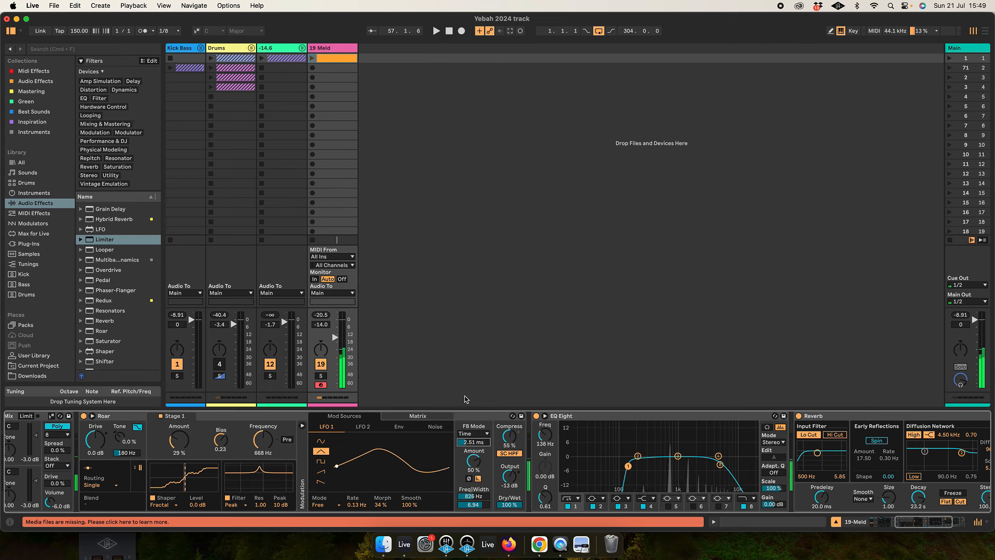
- Raise the Meld track's volume to -7.6 dB and, during playback, set Roar's feedback amount to 56% and feedback frequency to 1.25 kHz
{"action": "left_click_drag", "start_coordinate": [336, 337], "coordinate": [335, 330]}
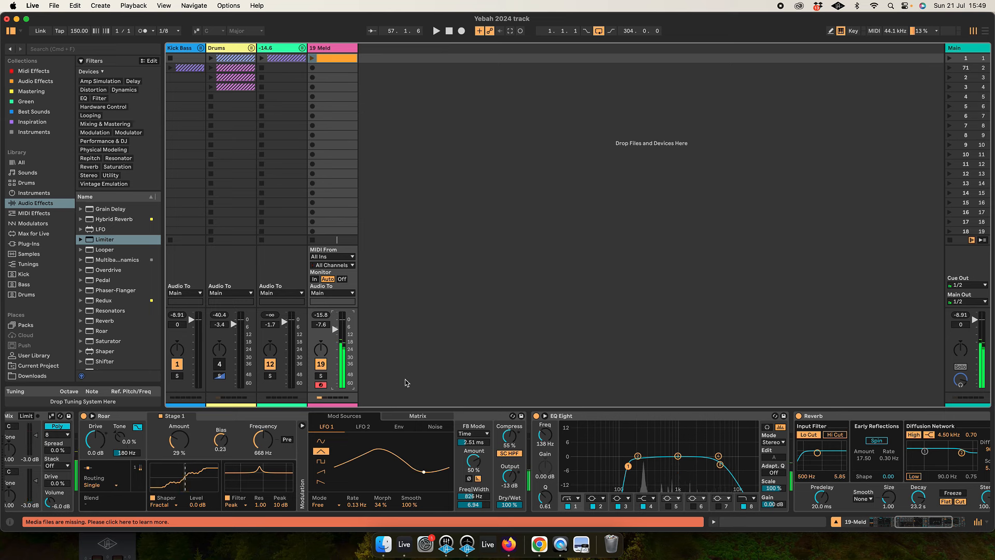
{"action": "key", "text": "space"}
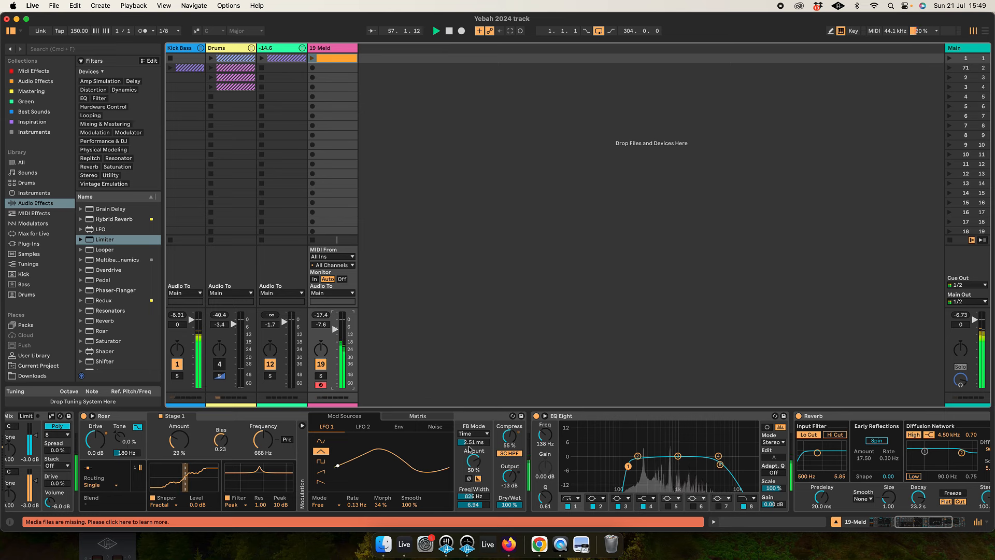
{"action": "left_click_drag", "start_coordinate": [473, 461], "coordinate": [473, 454]}
{"action": "left_click", "coordinate": [473, 497]}
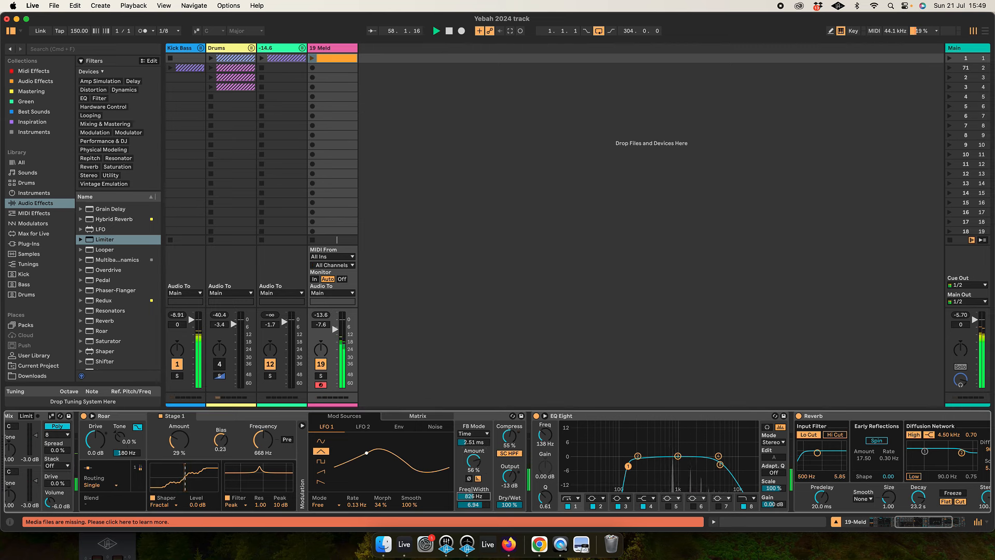
{"action": "left_click_drag", "start_coordinate": [473, 497], "coordinate": [473, 490]}
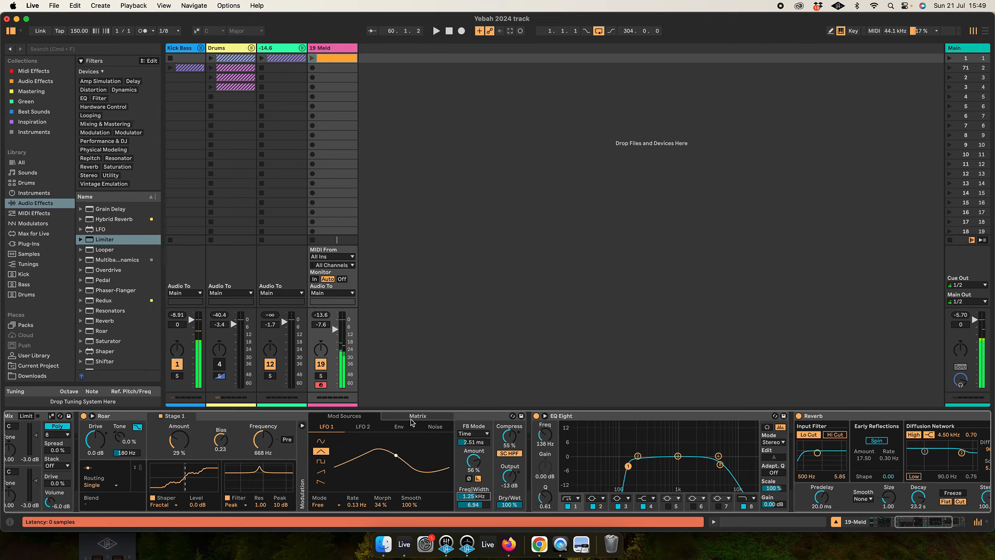
- Set Roar's LFO 2 to a sine wave with morph 47% and smooth 90%
{"action": "left_click", "coordinate": [363, 427]}
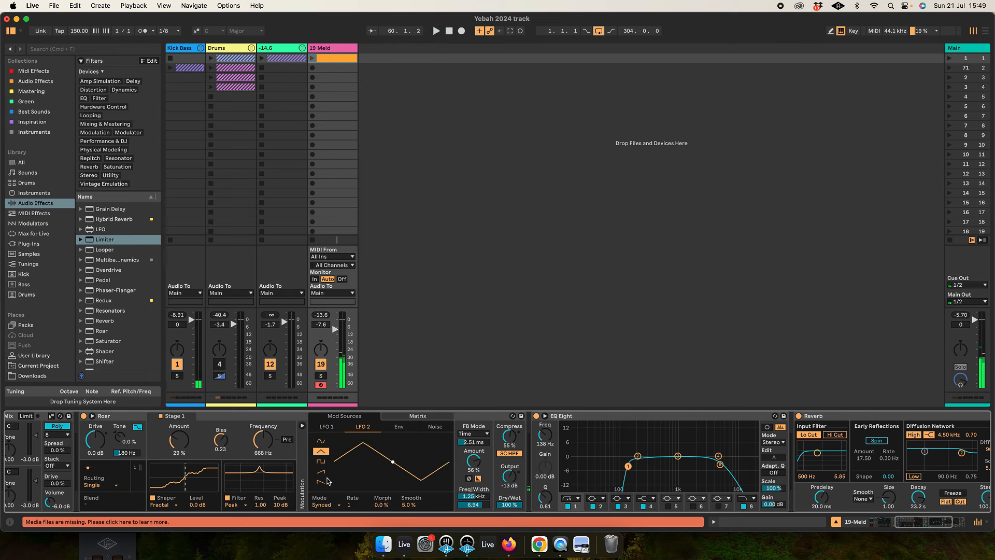
{"action": "left_click", "coordinate": [321, 441]}
{"action": "left_click_drag", "start_coordinate": [383, 506], "coordinate": [407, 458]}
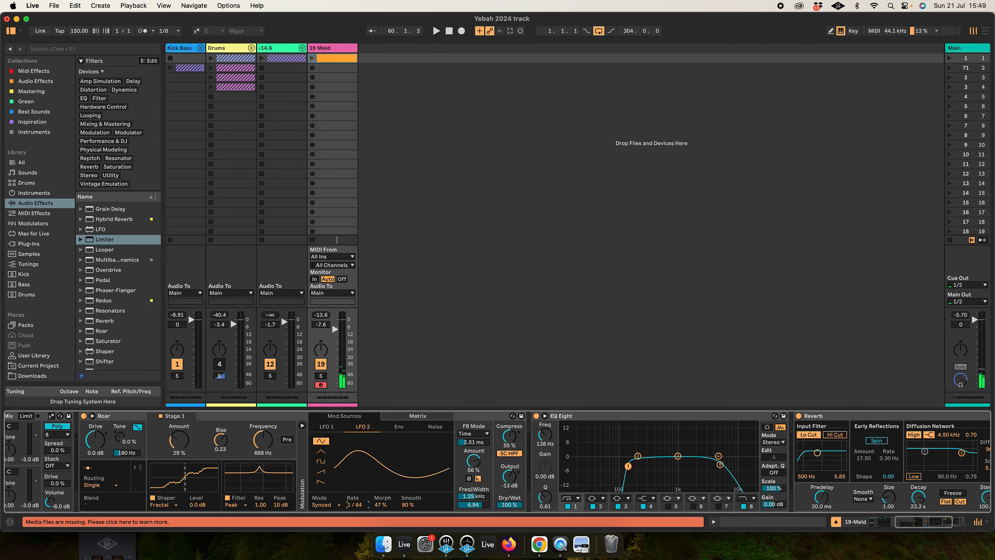
- Assign LFO 2 to Roar's Stage 1 filter frequency with an amount of 25 in the modulation matrix, and start playback
{"action": "left_click", "coordinate": [417, 416]}
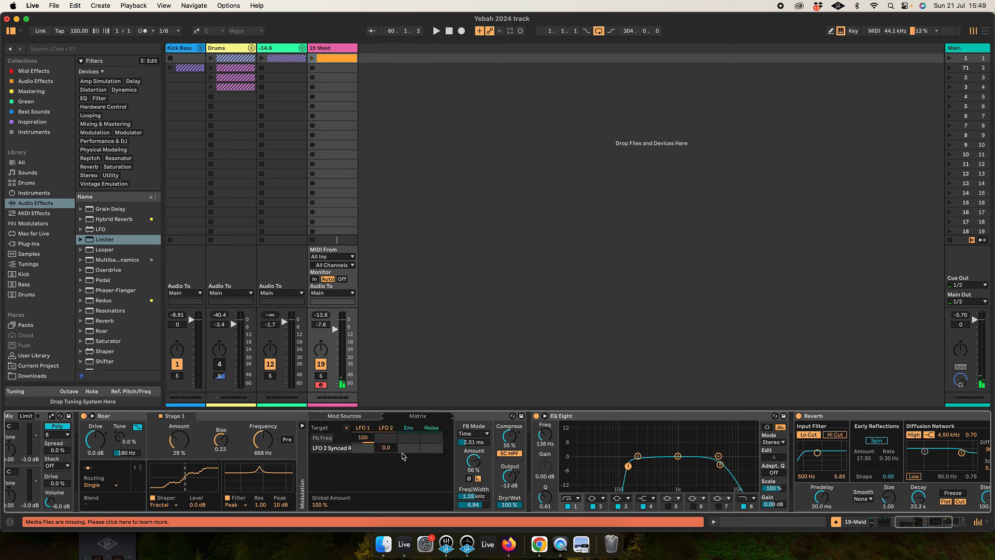
{"action": "left_click", "coordinate": [335, 417]}
{"action": "left_click", "coordinate": [405, 417]}
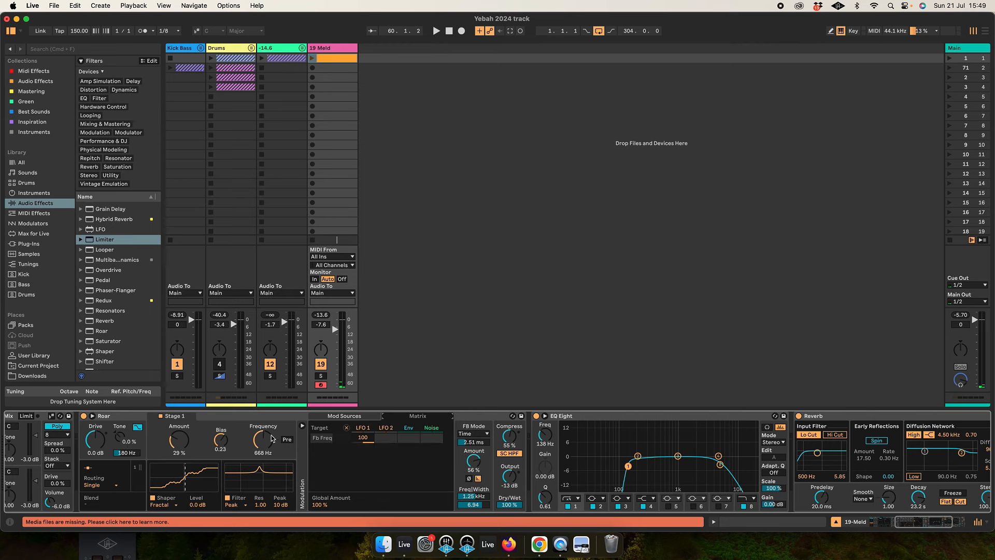
{"action": "left_click", "coordinate": [268, 442]}
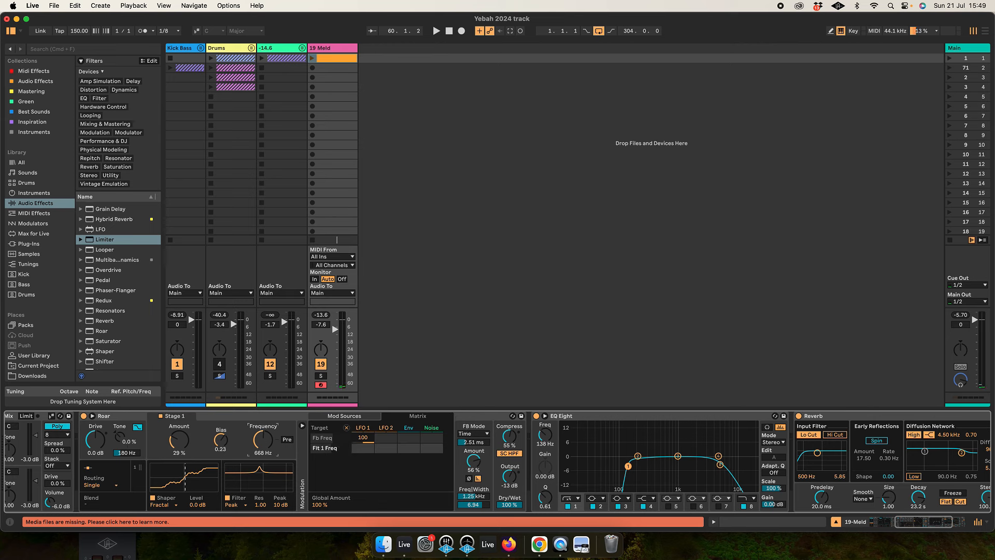
{"action": "left_click", "coordinate": [386, 448]}
{"action": "left_click_drag", "start_coordinate": [386, 447], "coordinate": [386, 444]}
{"action": "key", "text": "space"}
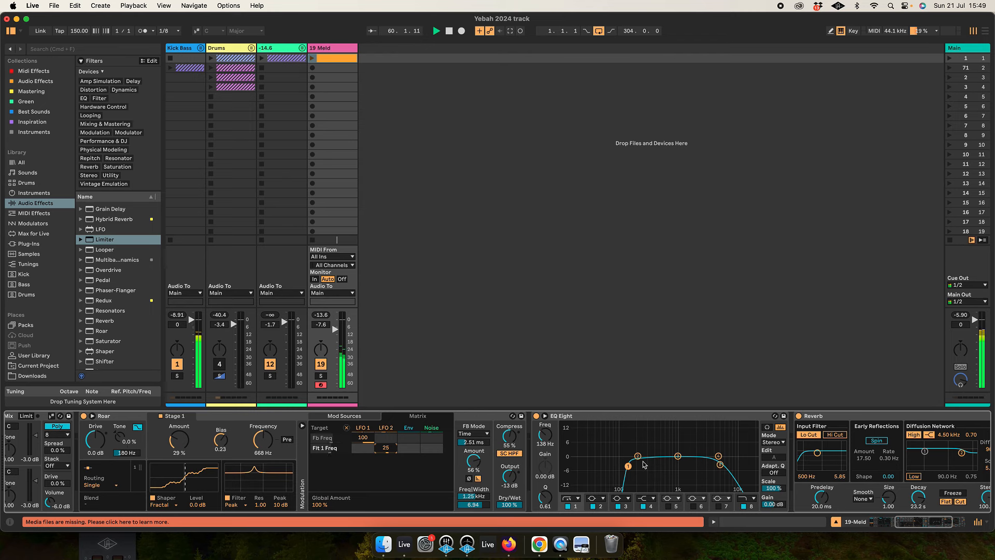
- Open the Meld track's clip, add a sixteenth-note C3 at its start and launch the clip
{"action": "scroll", "coordinate": [569, 461], "scroll_direction": "right", "scroll_amount": 2}
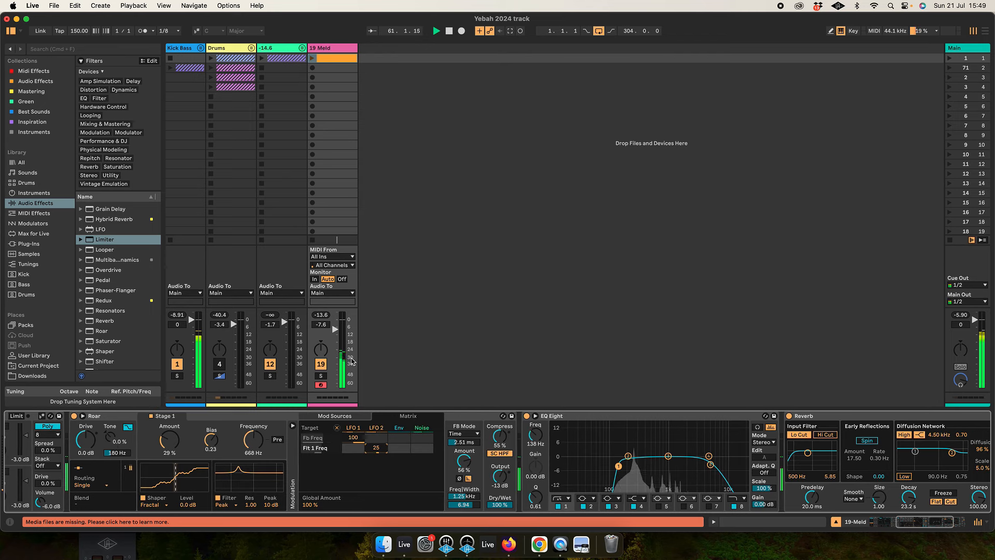
{"action": "double_click", "coordinate": [330, 60]}
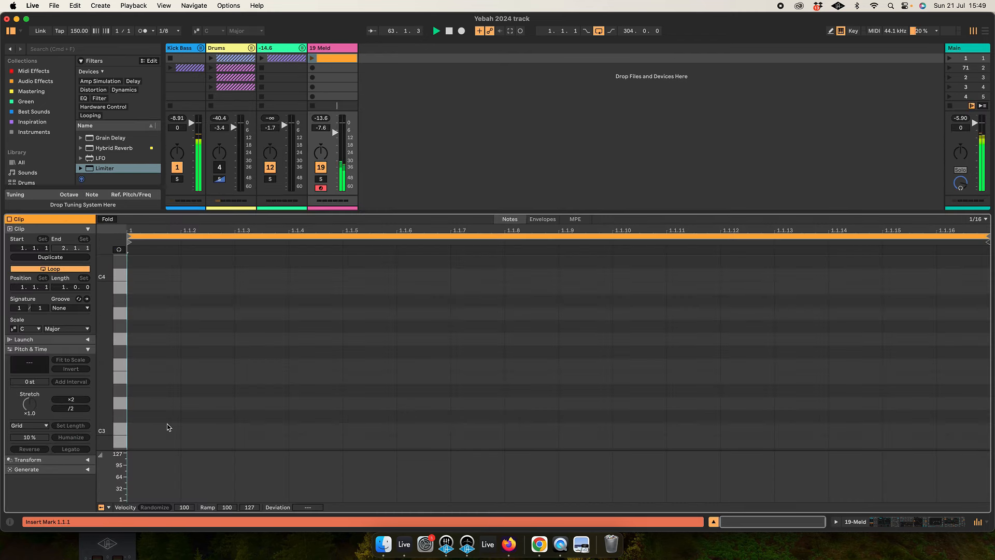
{"action": "double_click", "coordinate": [146, 428]}
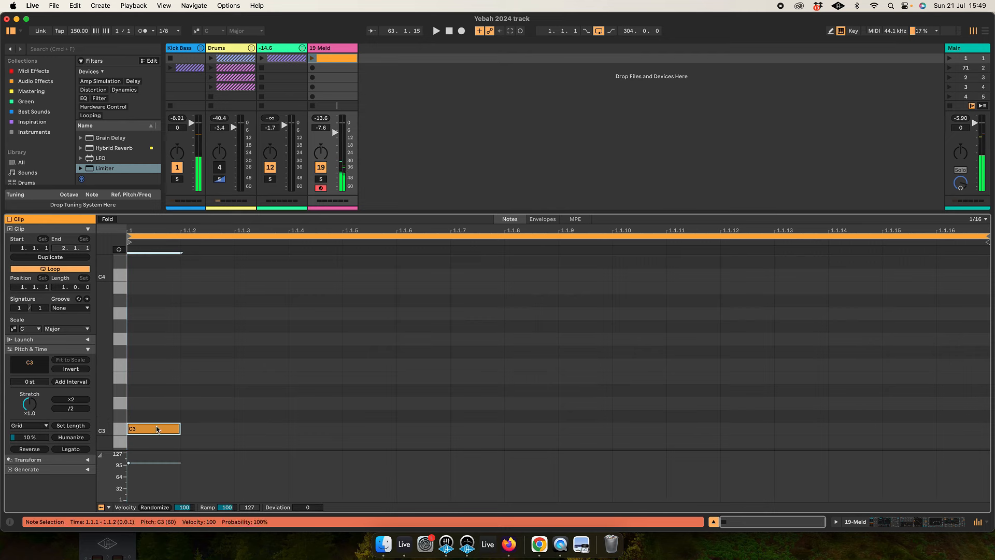
{"action": "left_click", "coordinate": [312, 58]}
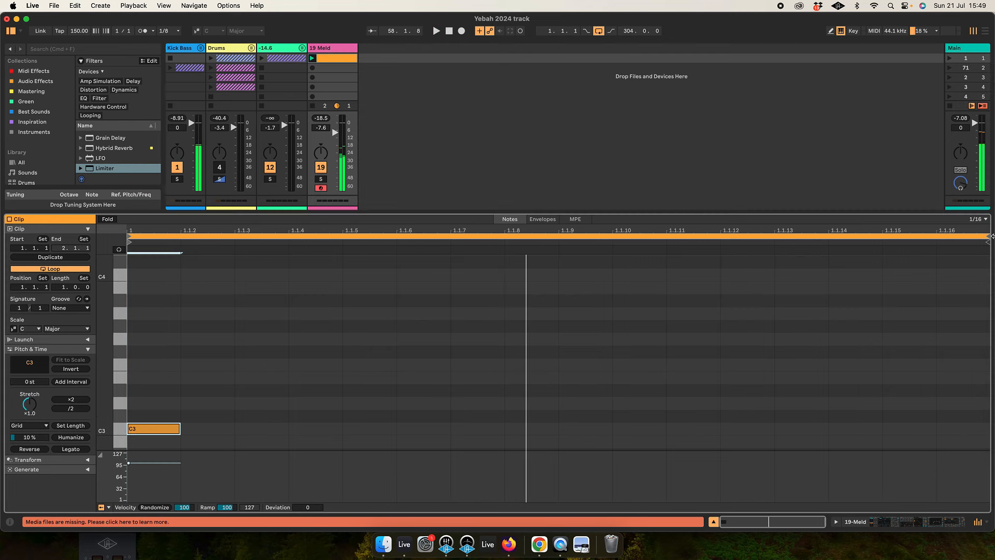
- Duplicate the Meld clip's loop repeatedly until it is 8 bars long
{"action": "right_click", "coordinate": [803, 236]}
{"action": "left_click", "coordinate": [819, 246]}
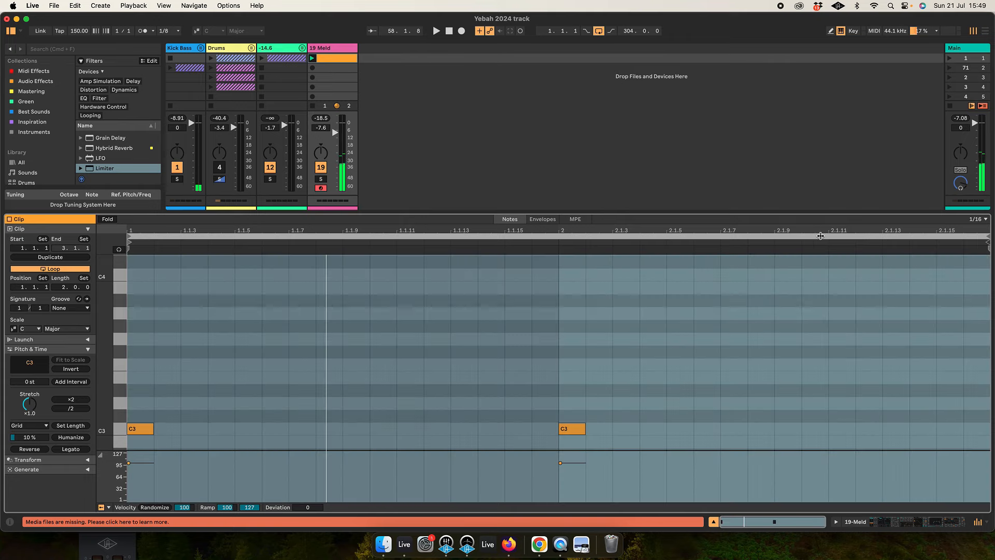
{"action": "key", "text": "super+d"}
{"action": "key", "text": "super+d"}
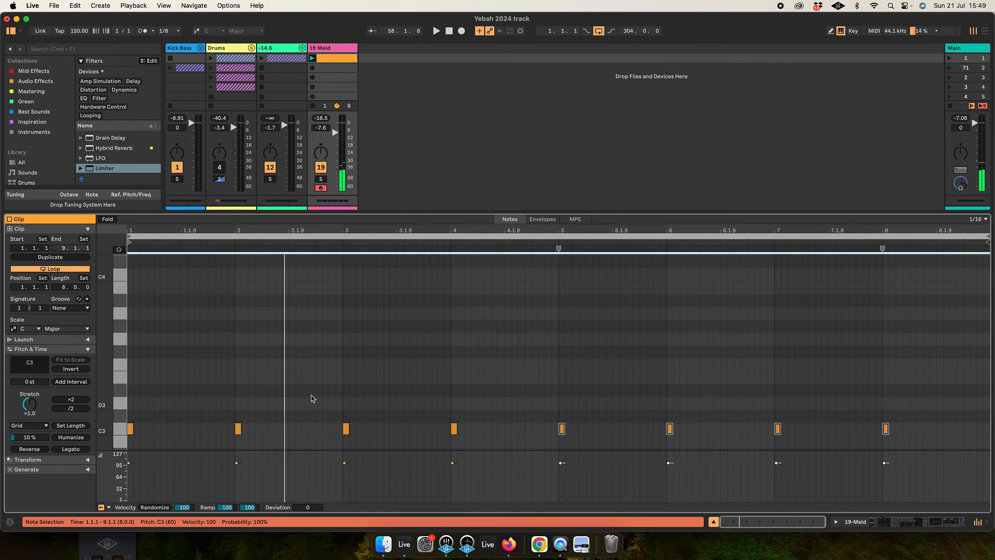
- During playback, delete the C3 notes in bars 2 to 8 and lengthen the first one to about three quarters of a bar
{"action": "key", "text": "space"}
{"action": "mouse_move", "coordinate": [222, 411]}
{"action": "left_mouse_down"}
{"action": "mouse_move", "coordinate": [233, 422]}
{"action": "mouse_move", "coordinate": [573, 437]}
{"action": "left_mouse_up"}
{"action": "key", "text": "Delete"}
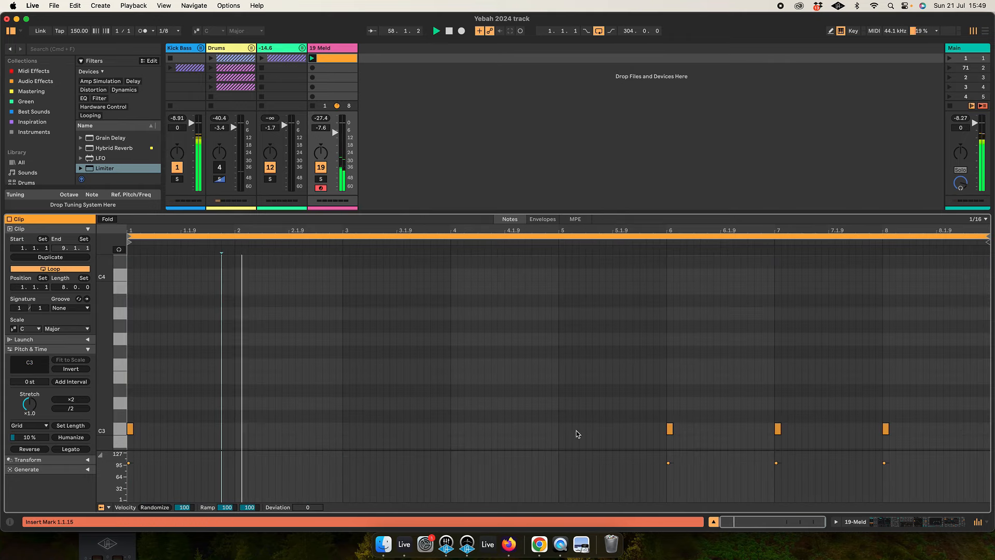
{"action": "left_click_drag", "start_coordinate": [134, 429], "coordinate": [212, 436]}
{"action": "left_click", "coordinate": [599, 428]}
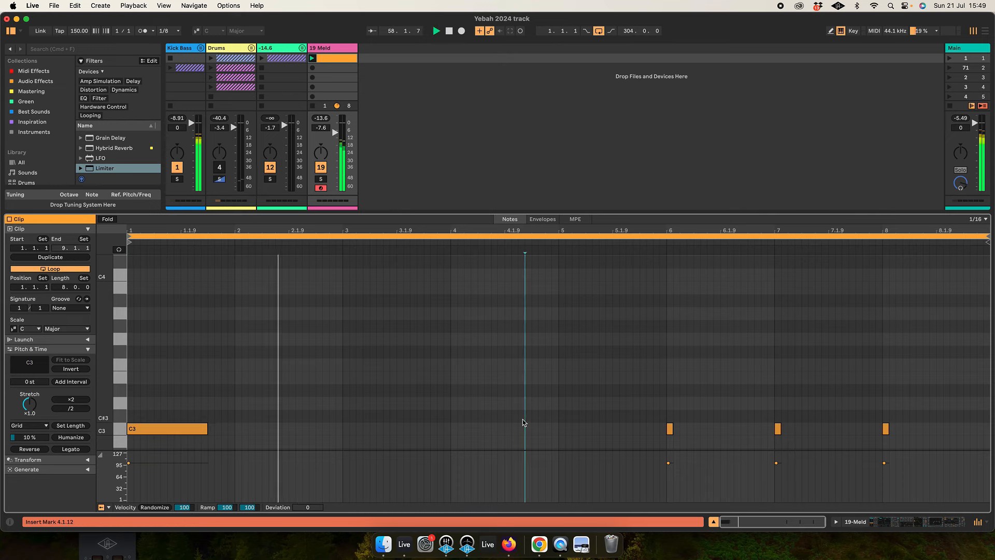
{"action": "left_click_drag", "start_coordinate": [627, 428], "coordinate": [952, 417]}
{"action": "key", "text": "Delete"}
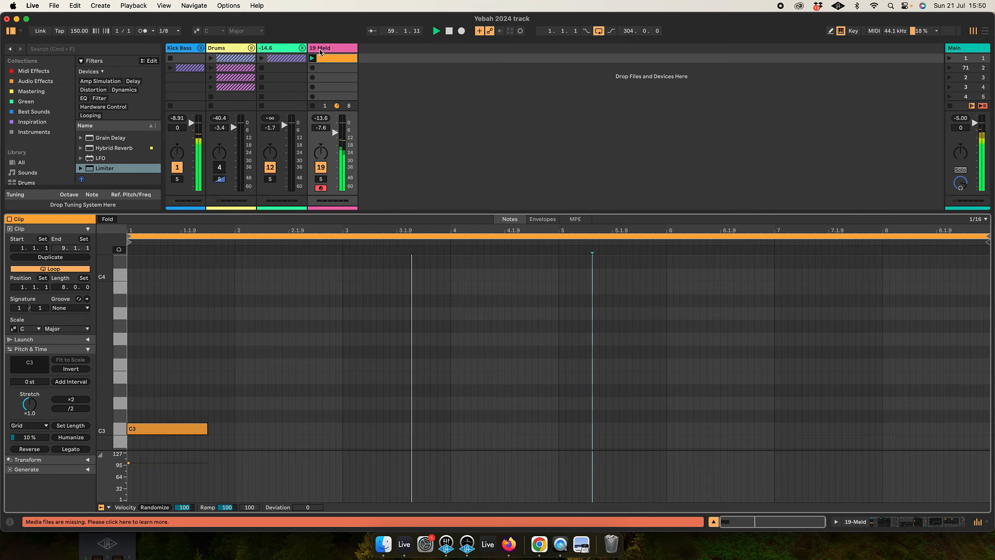
- Return to the Meld track's devices and set Roar's LFO 2 rate to 8 and its Peak filter frequency to 408 Hz
{"action": "left_click", "coordinate": [335, 48]}
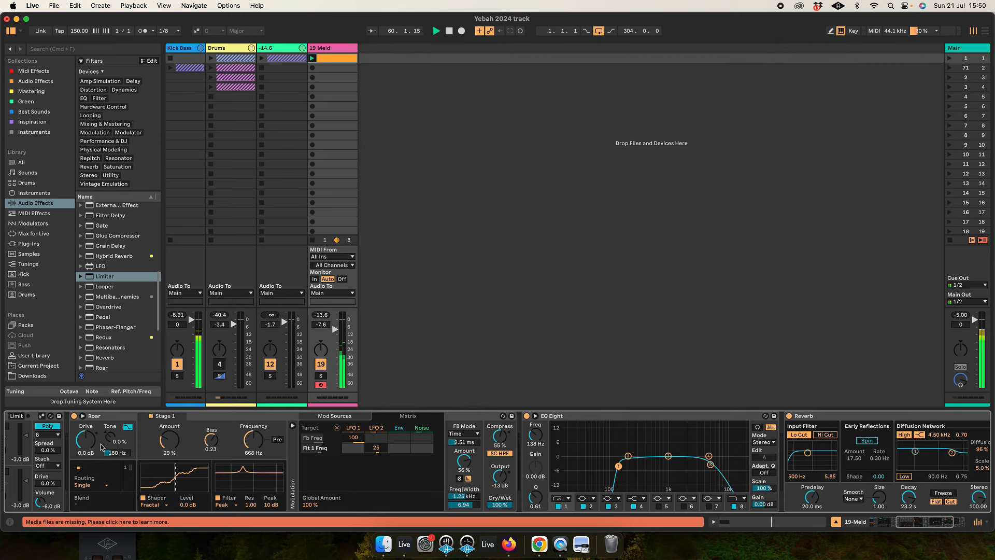
{"action": "scroll", "coordinate": [745, 486], "scroll_direction": "right", "scroll_amount": 6}
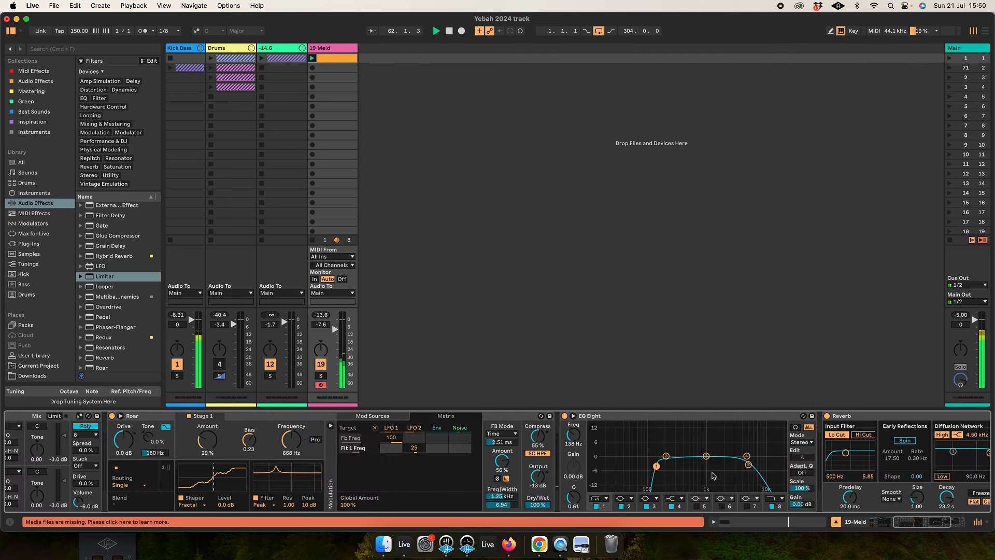
{"action": "left_click", "coordinate": [491, 419]}
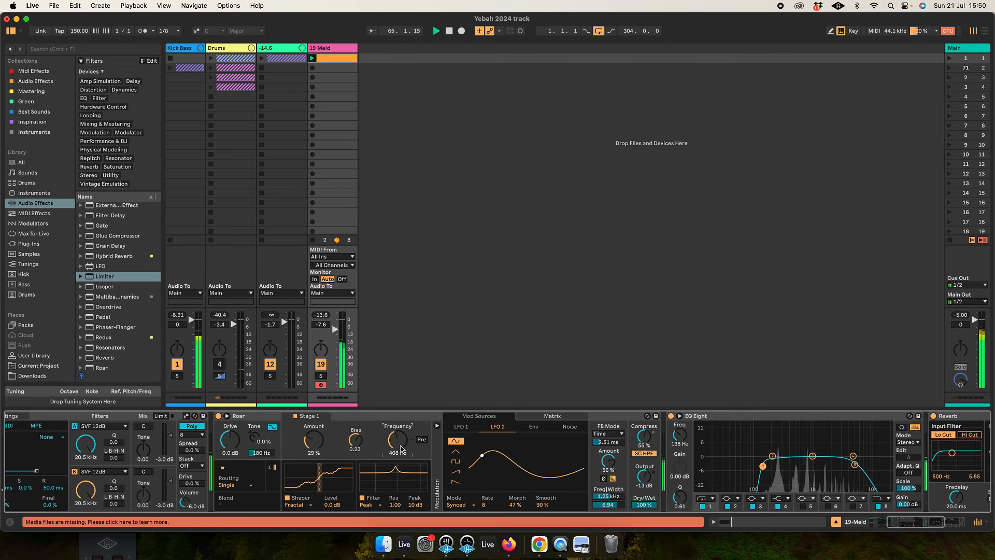
{"action": "left_click_drag", "start_coordinate": [397, 440], "coordinate": [403, 449]}
- Raise EQ Eight's low cut slightly and move its high cut up to 10.0 kHz
{"action": "scroll", "coordinate": [408, 448], "scroll_direction": "left", "scroll_amount": 5}
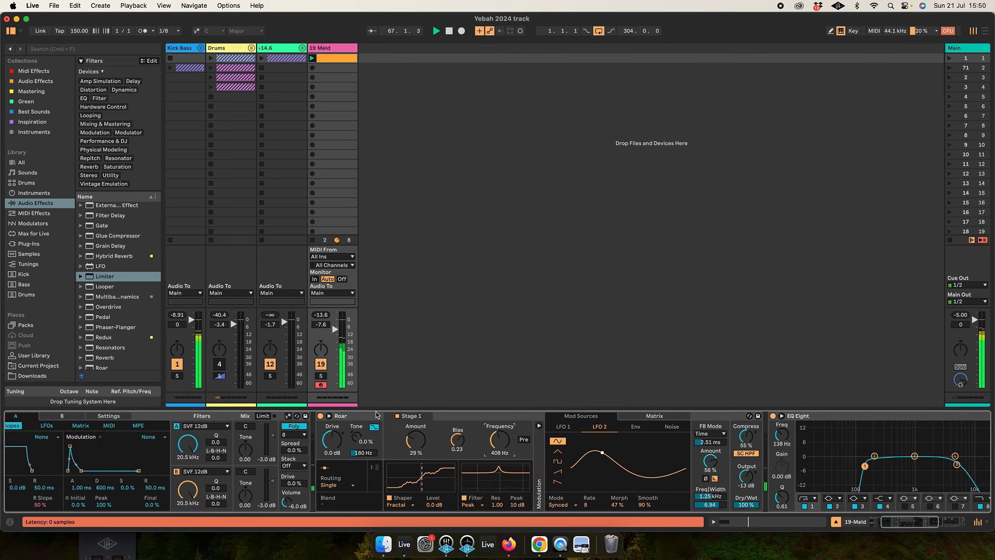
{"action": "left_click_drag", "start_coordinate": [862, 469], "coordinate": [867, 467]}
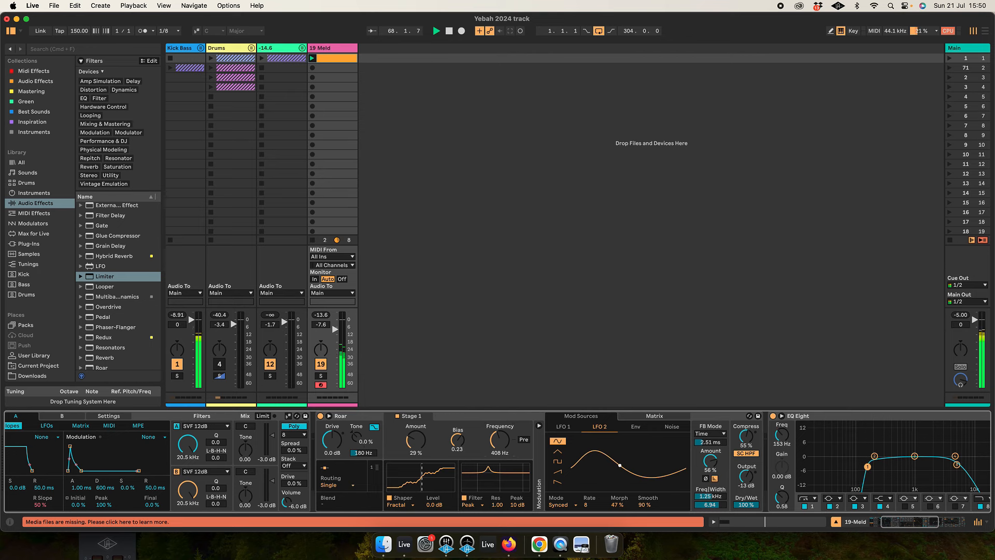
{"action": "left_click_drag", "start_coordinate": [956, 469], "coordinate": [972, 466]}
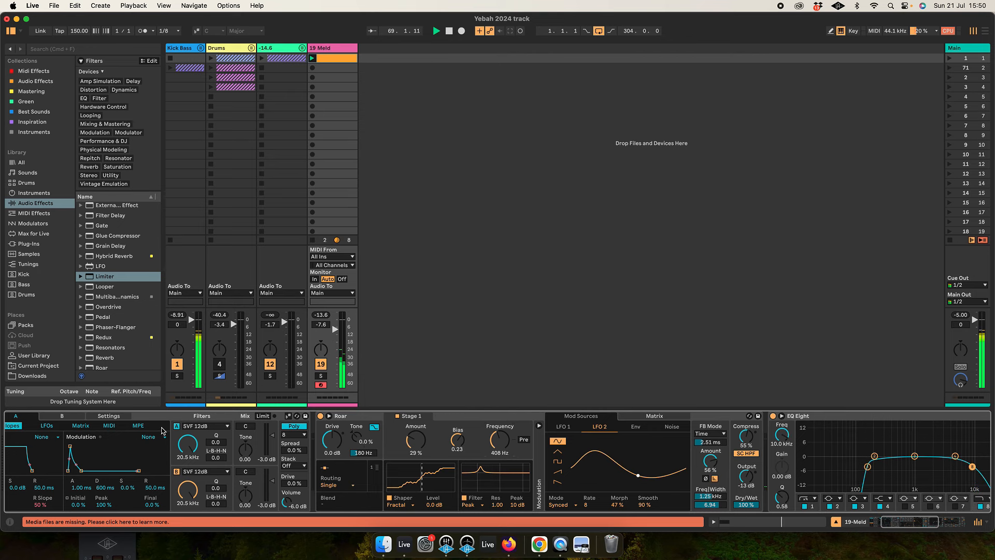
- Set the bias of Roar's Stage 1 shaper to 0.52
{"action": "scroll", "coordinate": [163, 431], "scroll_direction": "left", "scroll_amount": 10}
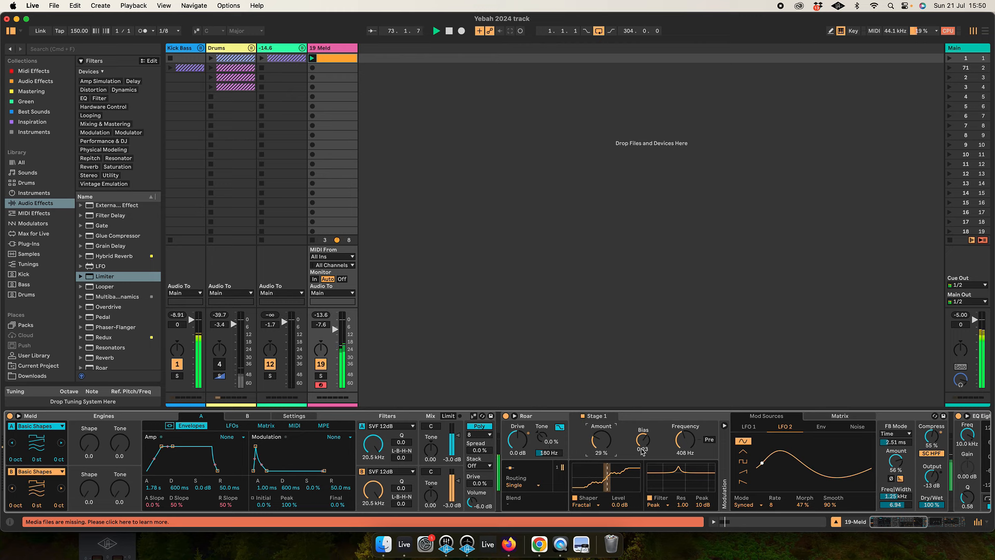
{"action": "left_click_drag", "start_coordinate": [643, 441], "coordinate": [643, 427]}
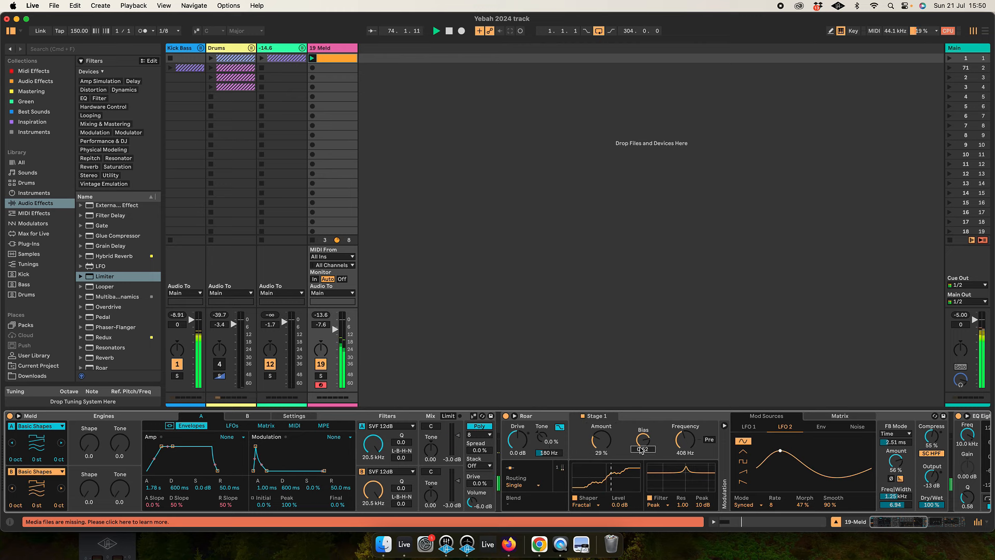
{"action": "scroll", "coordinate": [548, 453], "scroll_direction": "right", "scroll_amount": 18}
{"action": "scroll", "coordinate": [536, 449], "scroll_direction": "right", "scroll_amount": 7}
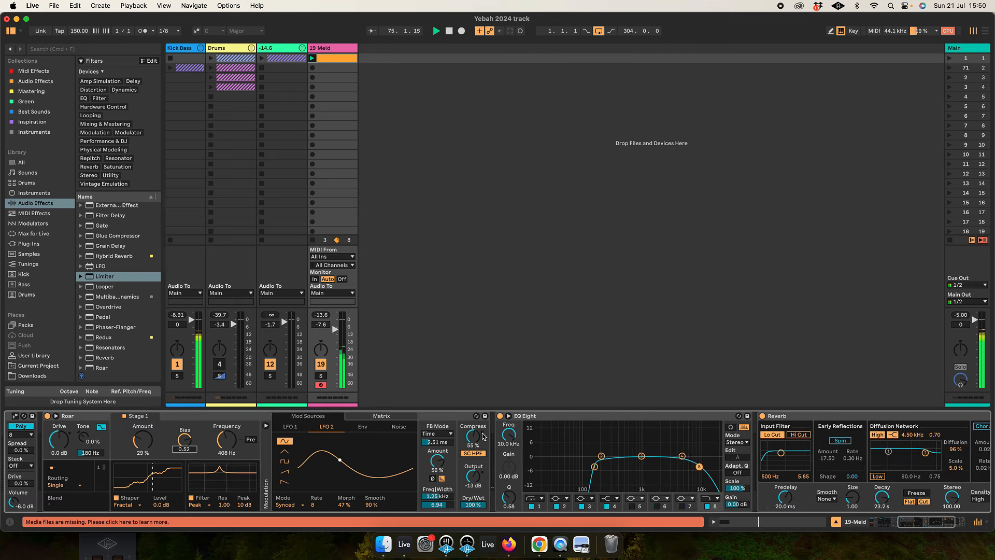
- Raise the Meld track's volume to -4.6 dB, set EQ Eight's high cut to 10.2 kHz with Q 0.69, and stop playback
{"action": "scroll", "coordinate": [747, 453], "scroll_direction": "right", "scroll_amount": 9}
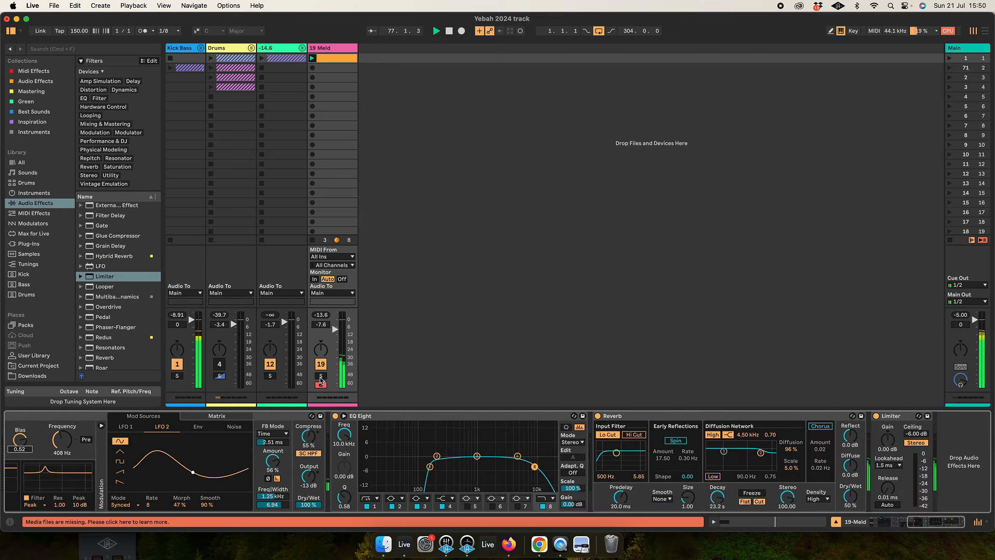
{"action": "left_click_drag", "start_coordinate": [333, 333], "coordinate": [333, 329]}
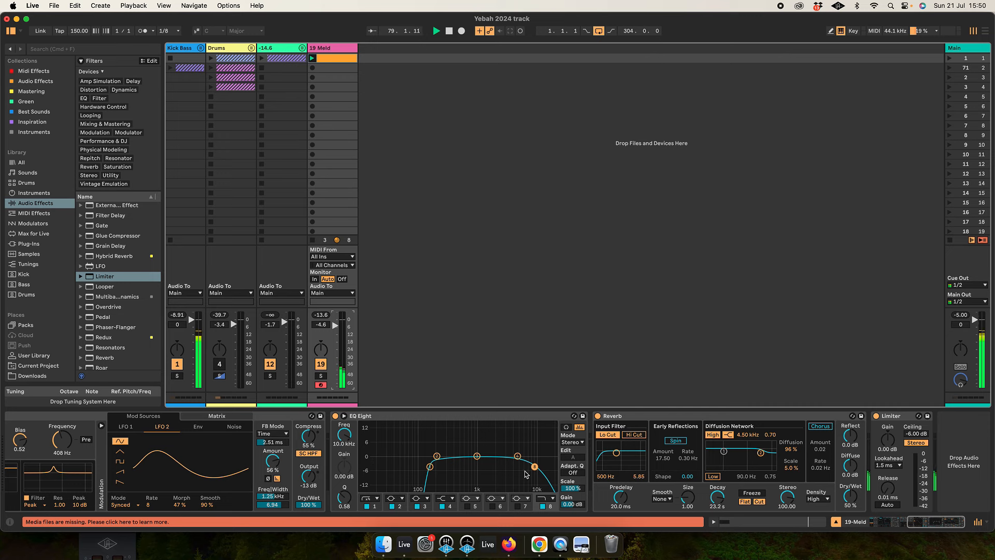
{"action": "left_click_drag", "start_coordinate": [535, 469], "coordinate": [535, 467]}
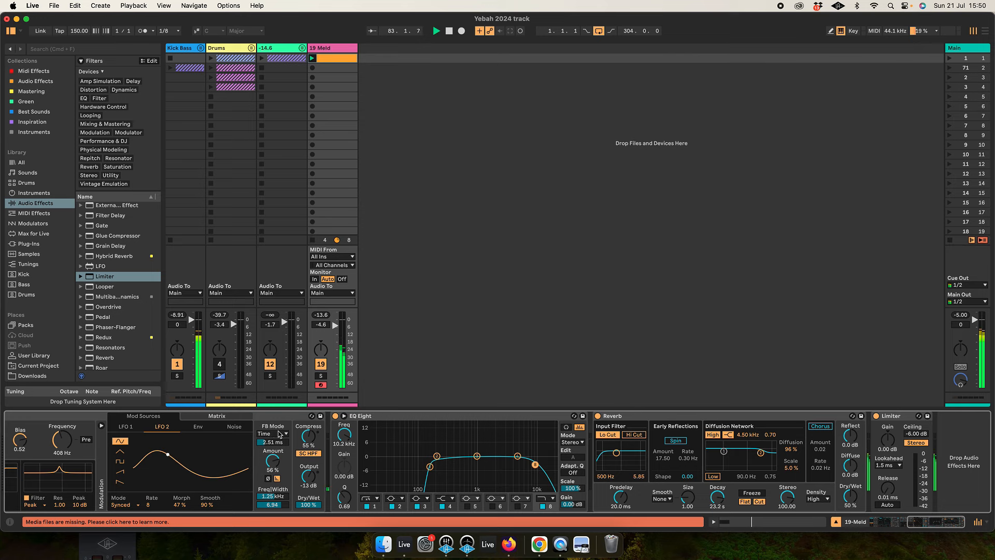
{"action": "left_click", "coordinate": [440, 380]}
{"action": "key", "text": "space"}
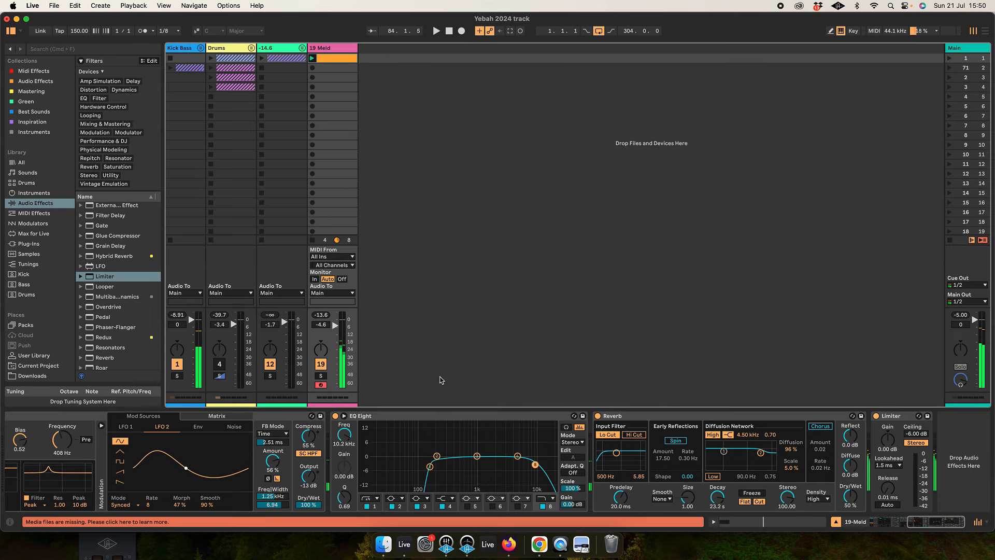
- Raise the bias of Roar's Stage 1 shaper to 0.59
{"action": "left_click_drag", "start_coordinate": [956, 522], "coordinate": [907, 522]}
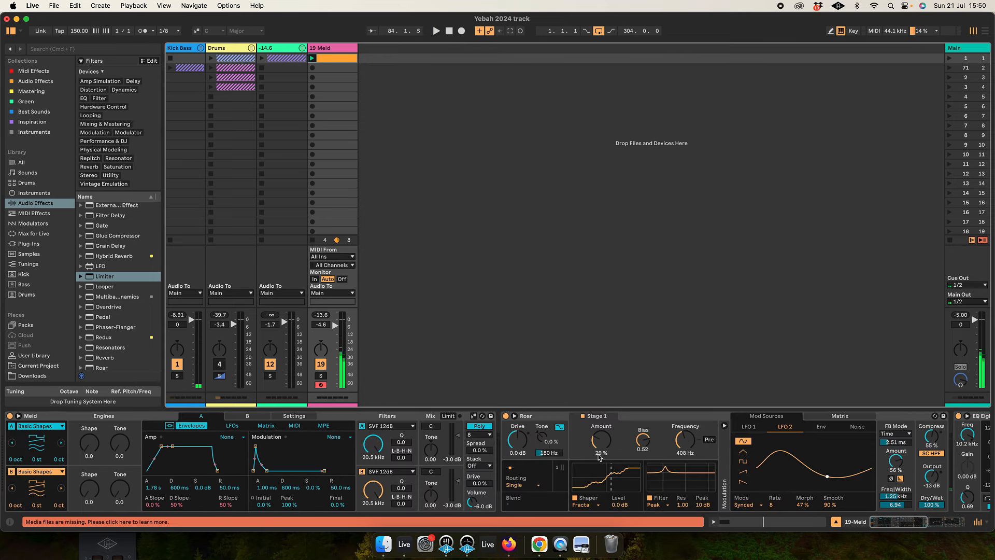
{"action": "scroll", "coordinate": [599, 456], "scroll_direction": "right", "scroll_amount": 4}
{"action": "scroll", "coordinate": [732, 420], "scroll_direction": "right", "scroll_amount": 4}
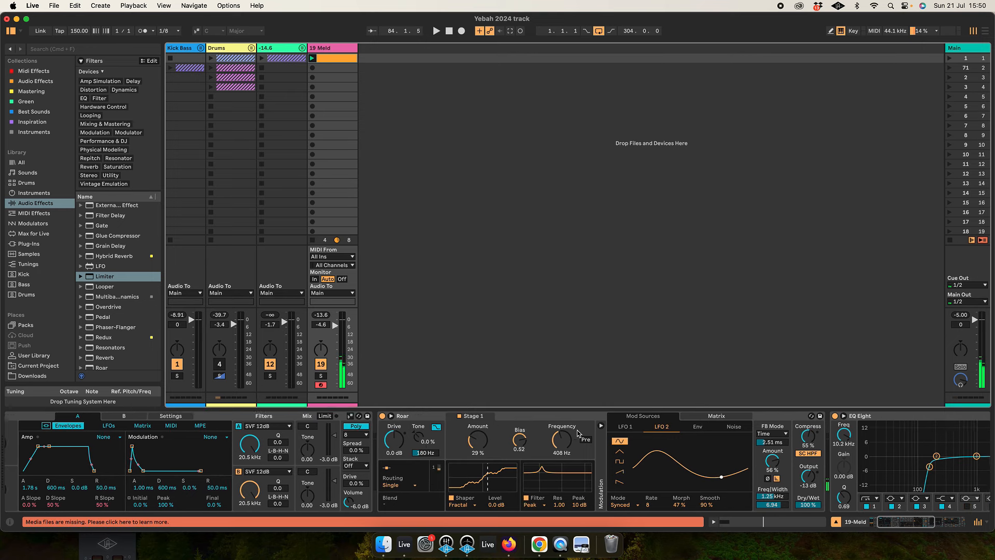
{"action": "mouse_move", "coordinate": [467, 441]}
{"action": "left_mouse_down"}
{"action": "mouse_move", "coordinate": [466, 449]}
{"action": "mouse_move", "coordinate": [467, 434]}
{"action": "left_mouse_up"}
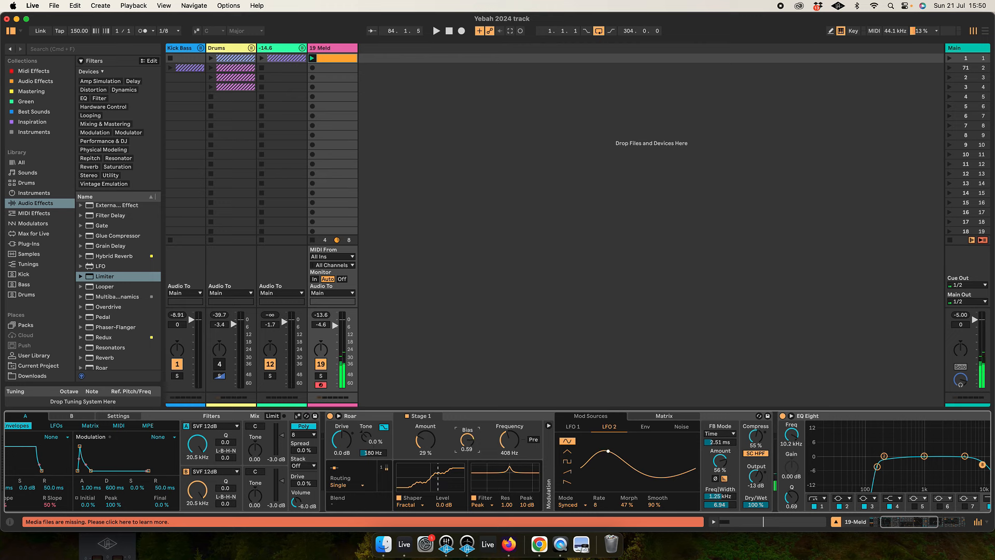
- Set Roar Stage 1's bias to 0.21 and filter frequency to 2.94 kHz, and show Roar's modulation matrix
{"action": "left_click_drag", "start_coordinate": [466, 434], "coordinate": [467, 438]}
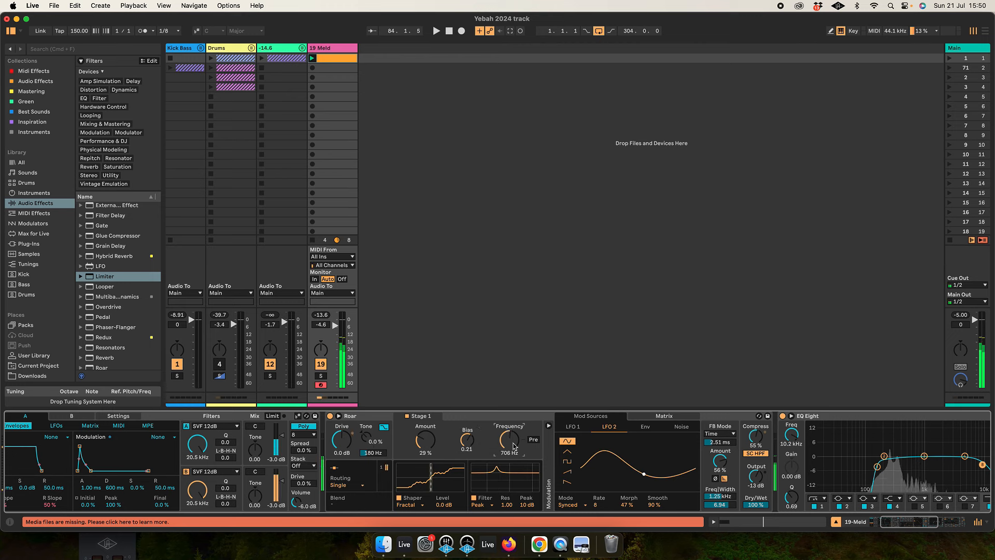
{"action": "left_click_drag", "start_coordinate": [513, 445], "coordinate": [515, 435]}
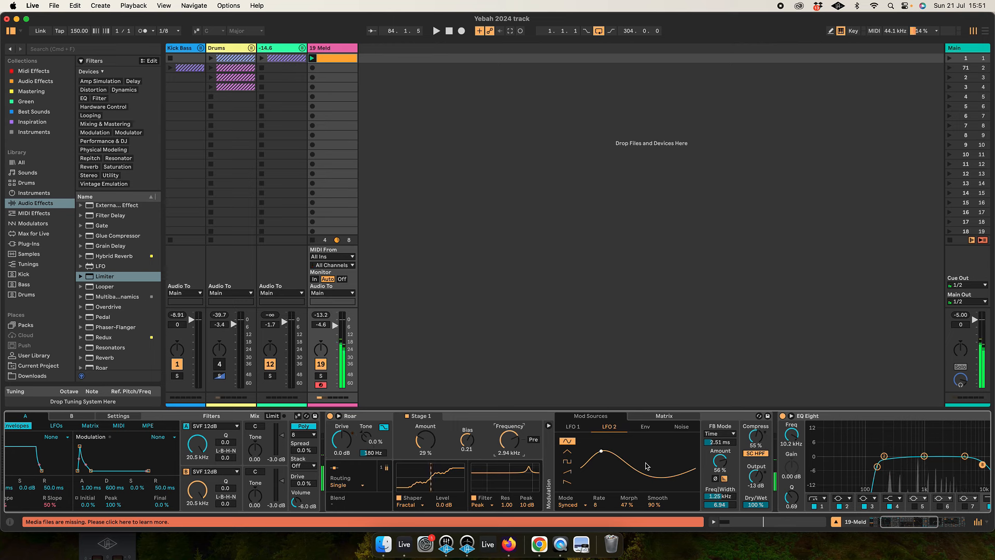
{"action": "left_click", "coordinate": [668, 418]}
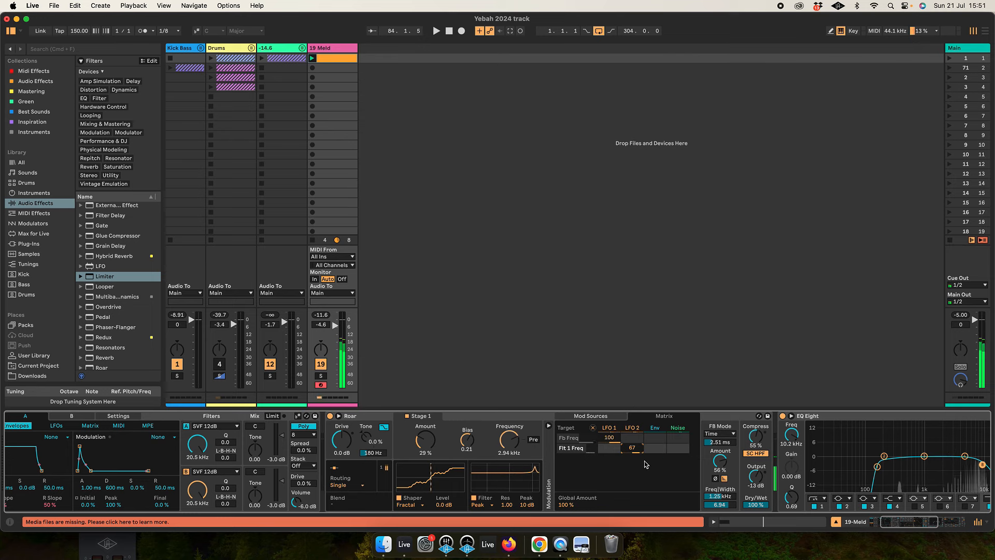
- Lengthen Meld's amp envelope attack to 3.86 s and raise engine A's Shape to 57.9
{"action": "scroll", "coordinate": [704, 464], "scroll_direction": "right", "scroll_amount": 10}
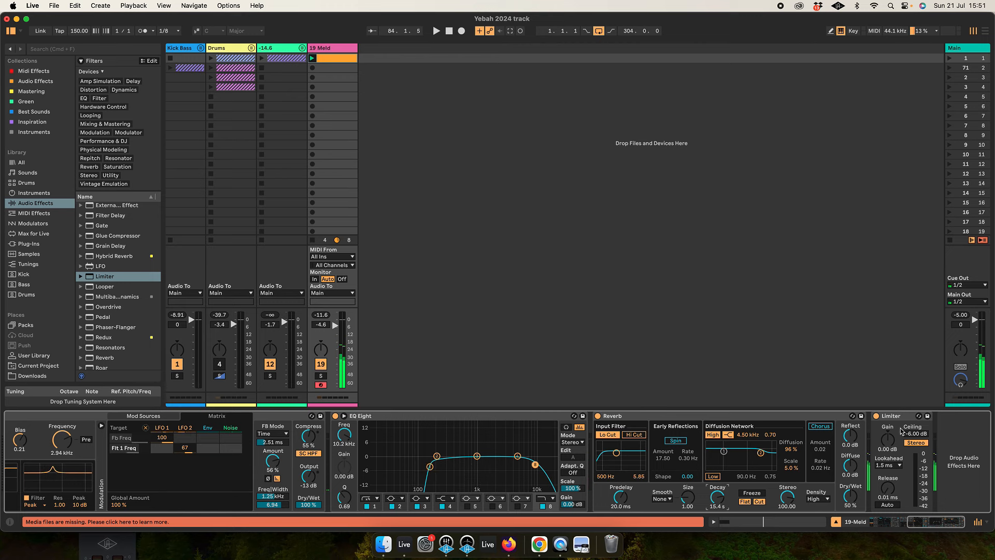
{"action": "scroll", "coordinate": [264, 430], "scroll_direction": "left", "scroll_amount": 12}
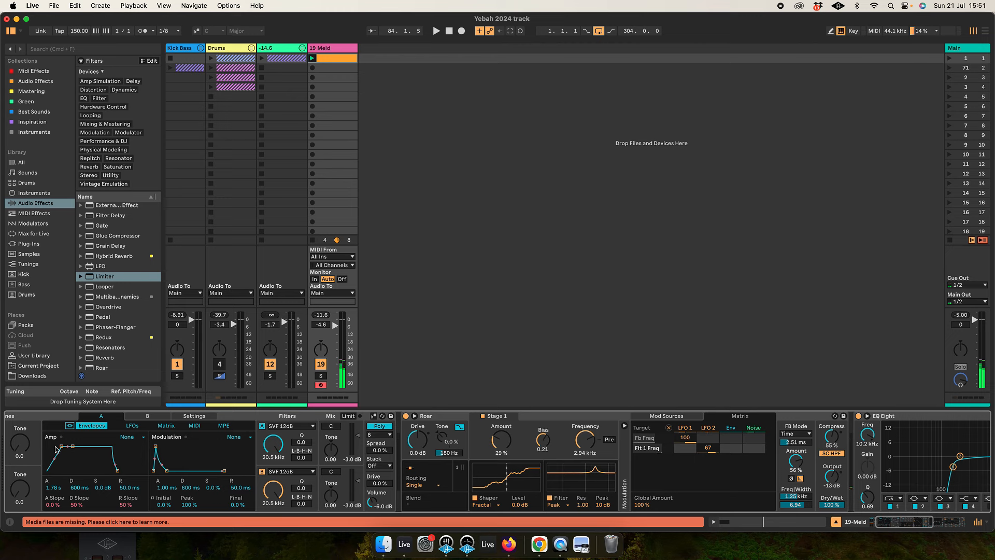
{"action": "left_click_drag", "start_coordinate": [61, 446], "coordinate": [65, 446]}
{"action": "scroll", "coordinate": [119, 449], "scroll_direction": "left", "scroll_amount": 2}
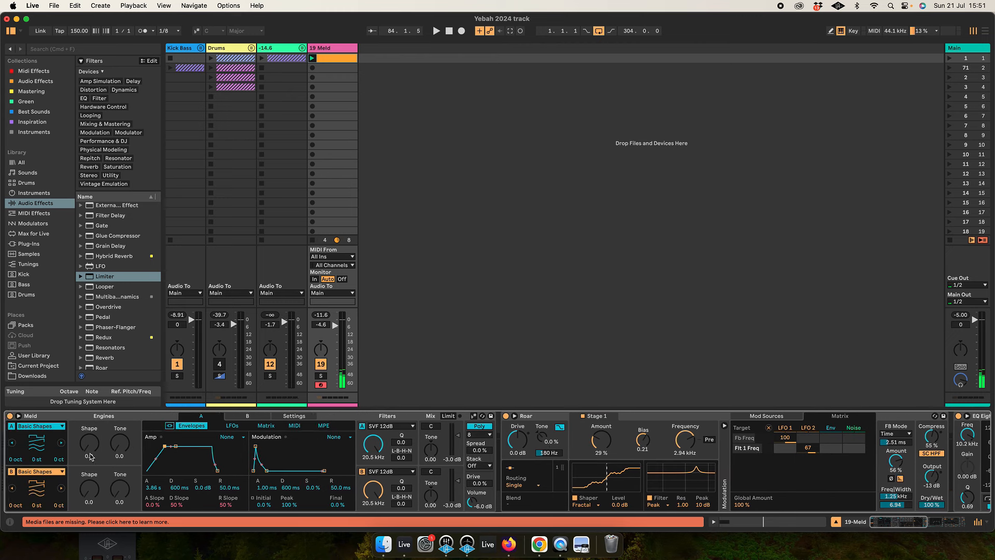
{"action": "scroll", "coordinate": [203, 447], "scroll_direction": "left", "scroll_amount": 1}
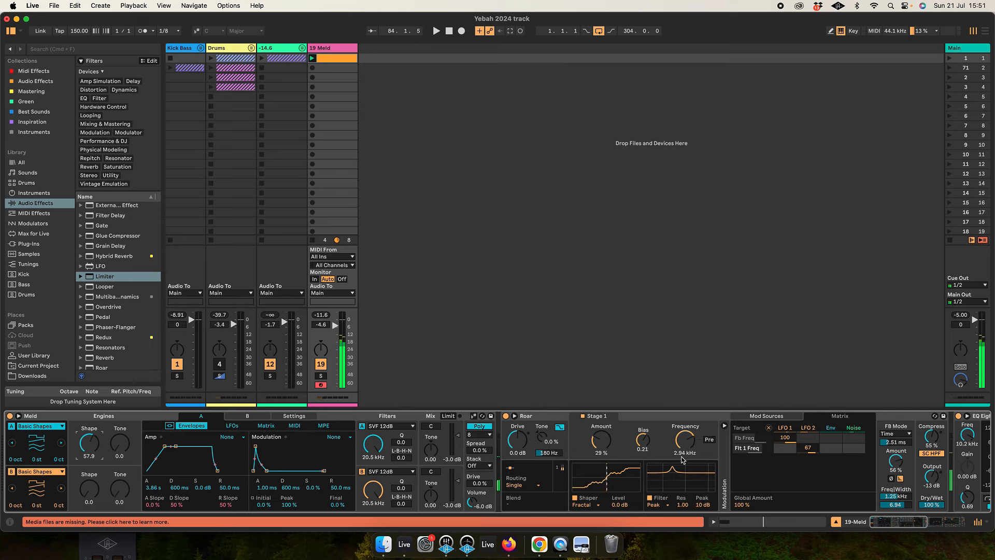
- Shorten Reverb's decay to 1.34 s, and insert a Delay between EQ Eight and Reverb with its feedback at 71%
{"action": "scroll", "coordinate": [682, 460], "scroll_direction": "right", "scroll_amount": 10}
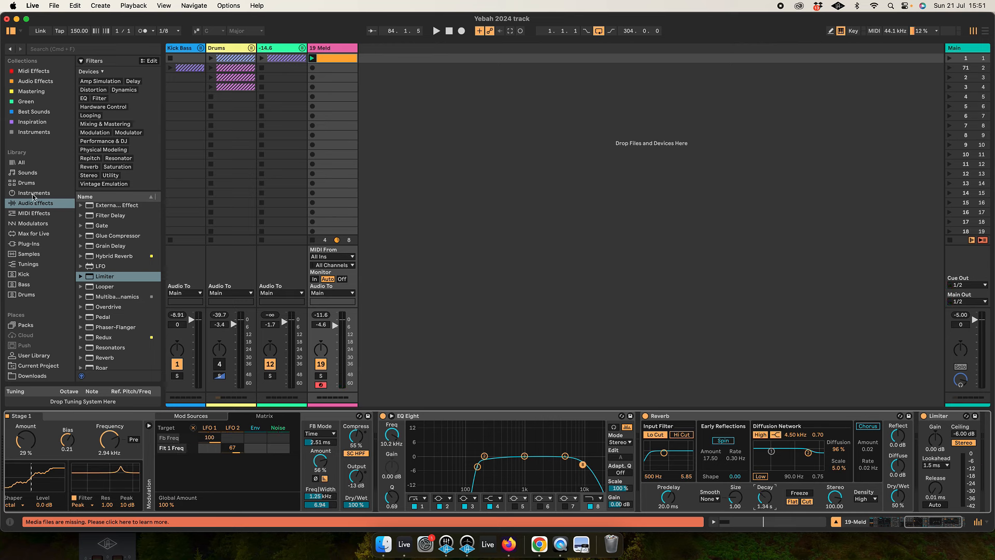
{"action": "scroll", "coordinate": [130, 257], "scroll_direction": "up", "scroll_amount": 10}
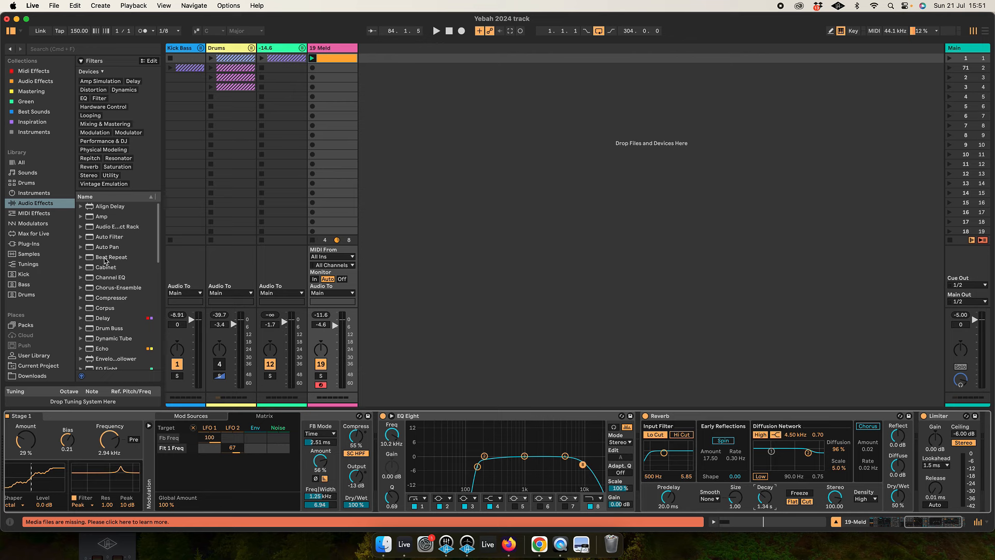
{"action": "left_click_drag", "start_coordinate": [111, 321], "coordinate": [640, 438]}
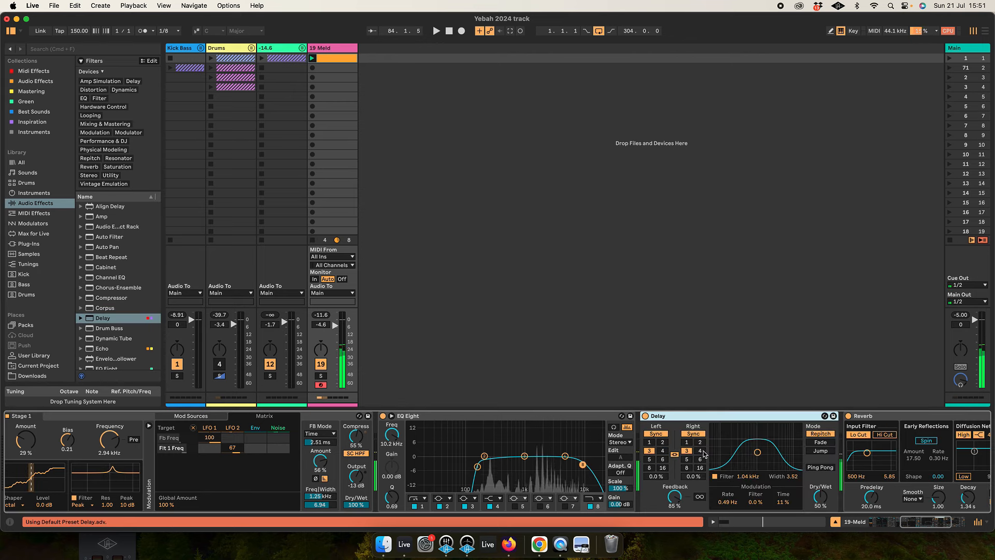
{"action": "left_click_drag", "start_coordinate": [674, 497], "coordinate": [674, 503]}
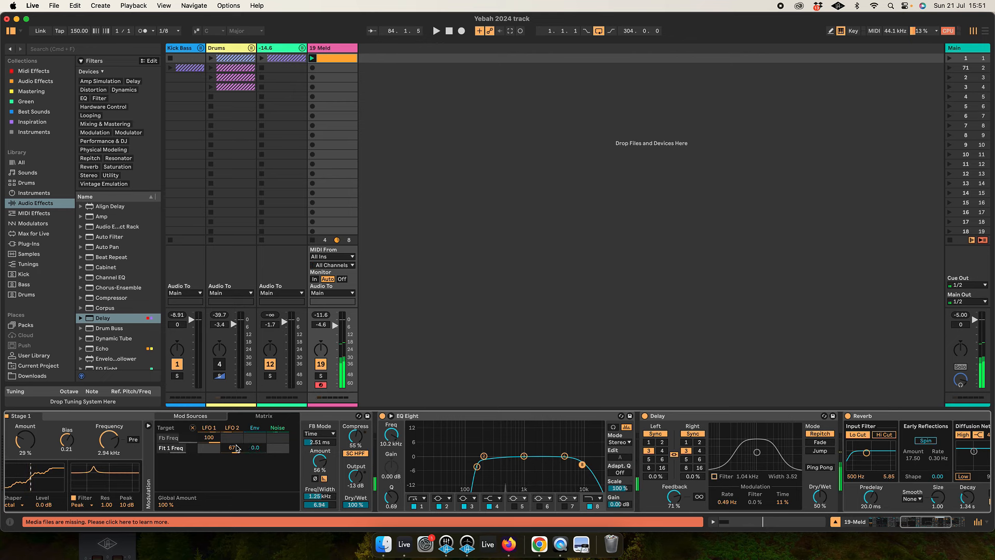
- Raise Roar Stage 1's shaper amount to 43% and set LFO 2's modulation of Flt 1 Freq to 50
{"action": "scroll", "coordinate": [518, 467], "scroll_direction": "left", "scroll_amount": 10}
{"action": "left_click_drag", "start_coordinate": [483, 439], "coordinate": [483, 425]}
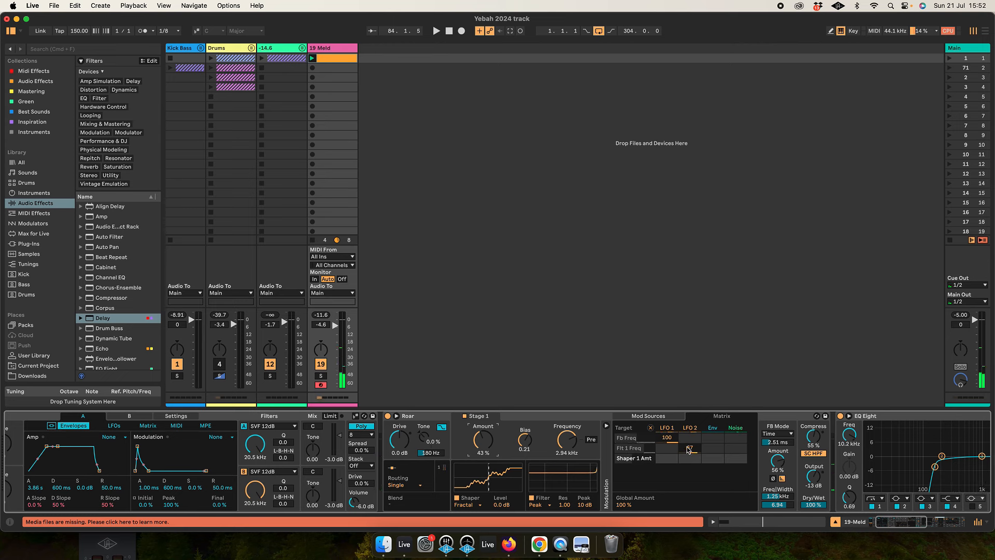
{"action": "left_click_drag", "start_coordinate": [689, 448], "coordinate": [690, 431]}
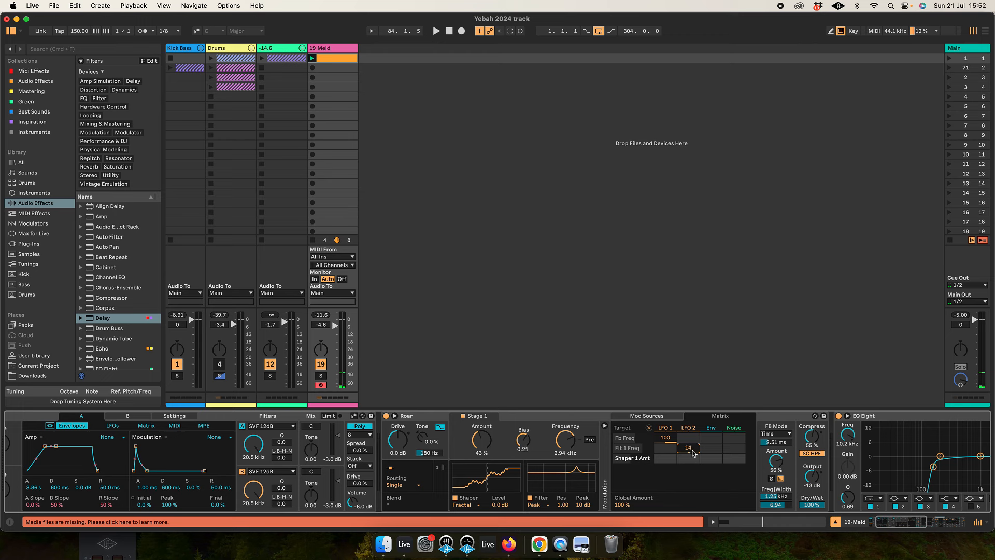
{"action": "mouse_move", "coordinate": [688, 448]}
{"action": "left_mouse_down"}
{"action": "mouse_move", "coordinate": [688, 469]}
{"action": "mouse_move", "coordinate": [688, 434]}
{"action": "mouse_move", "coordinate": [694, 453]}
{"action": "left_mouse_up"}
- Set Roar's feedback time to 2.31 ms and modulate Fb Time with LFO 1 at 44 in the matrix
{"action": "left_click", "coordinate": [605, 426]}
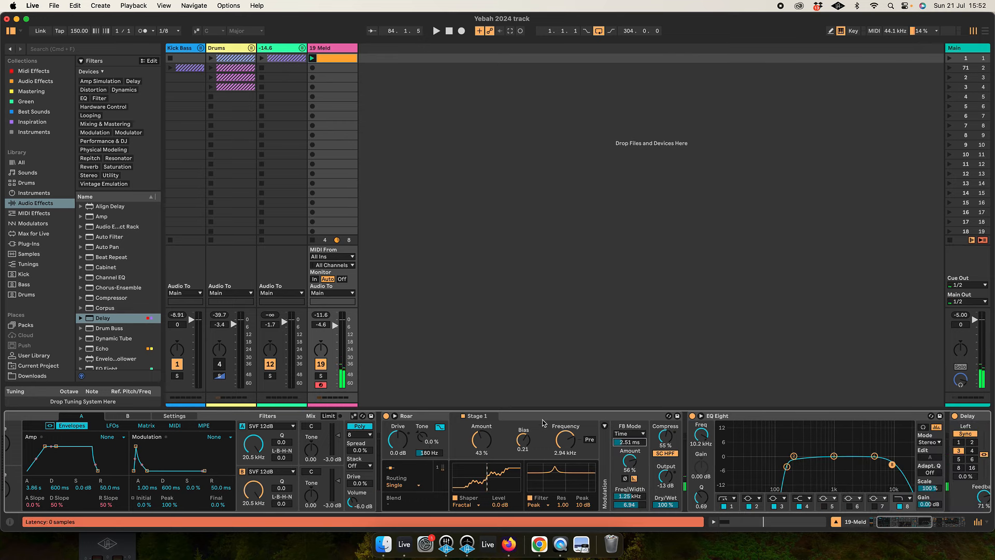
{"action": "scroll", "coordinate": [610, 436], "scroll_direction": "right", "scroll_amount": 5}
{"action": "scroll", "coordinate": [609, 436], "scroll_direction": "left", "scroll_amount": 3}
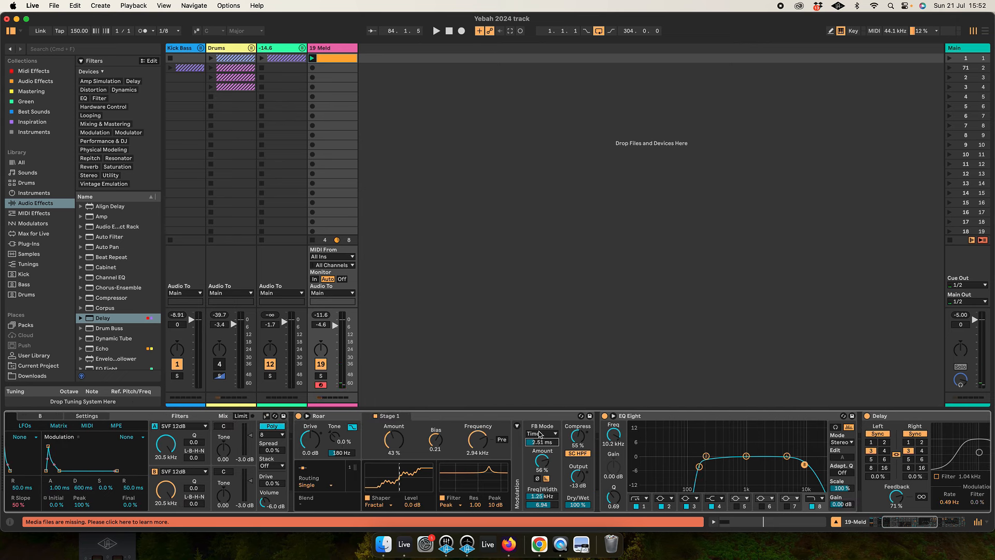
{"action": "left_click", "coordinate": [517, 426]}
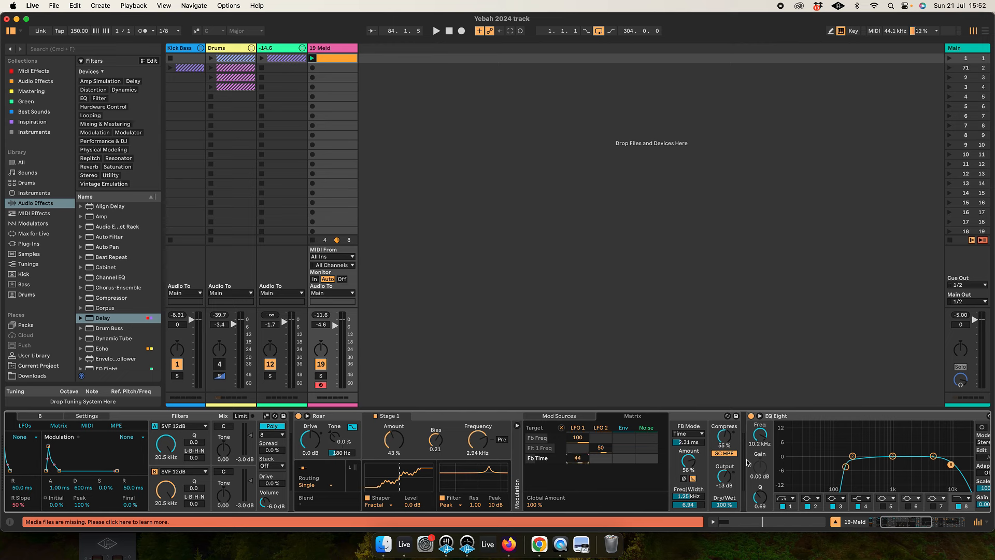
- Modulate Roar's Fb Width with LFO 2 at 30 and Flt 1 Res with LFO 1 at 52
{"action": "left_click", "coordinate": [694, 507]}
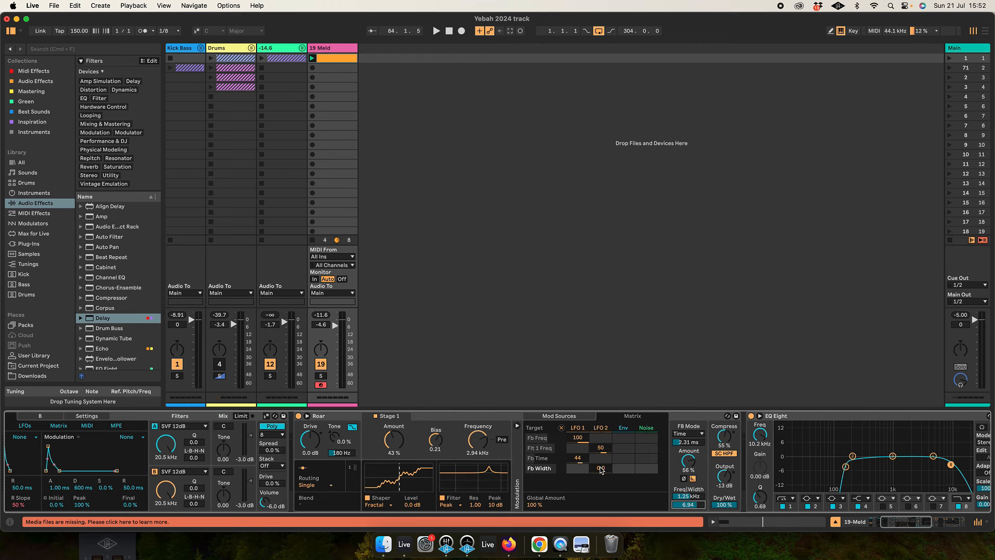
{"action": "left_click_drag", "start_coordinate": [597, 473], "coordinate": [597, 466]}
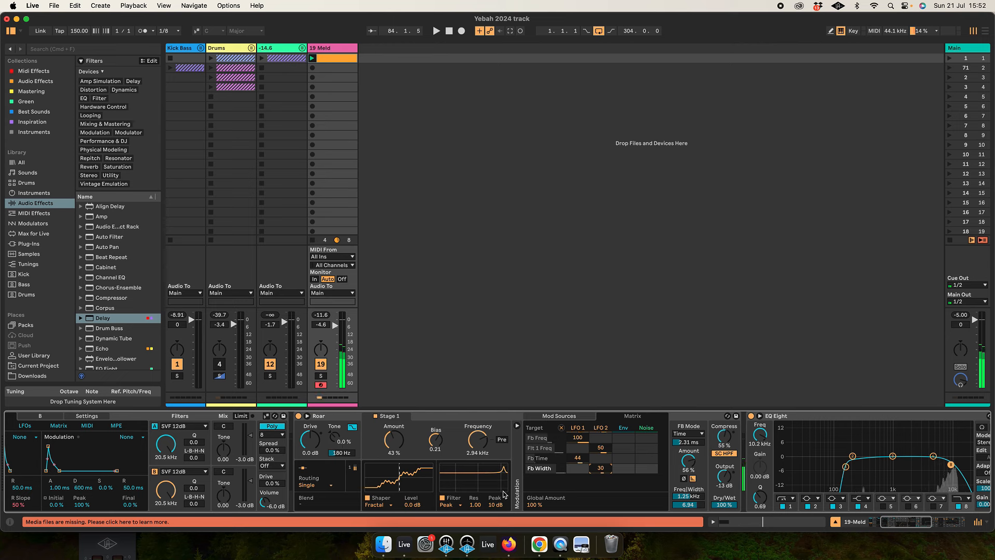
{"action": "left_click_drag", "start_coordinate": [477, 510], "coordinate": [477, 504]}
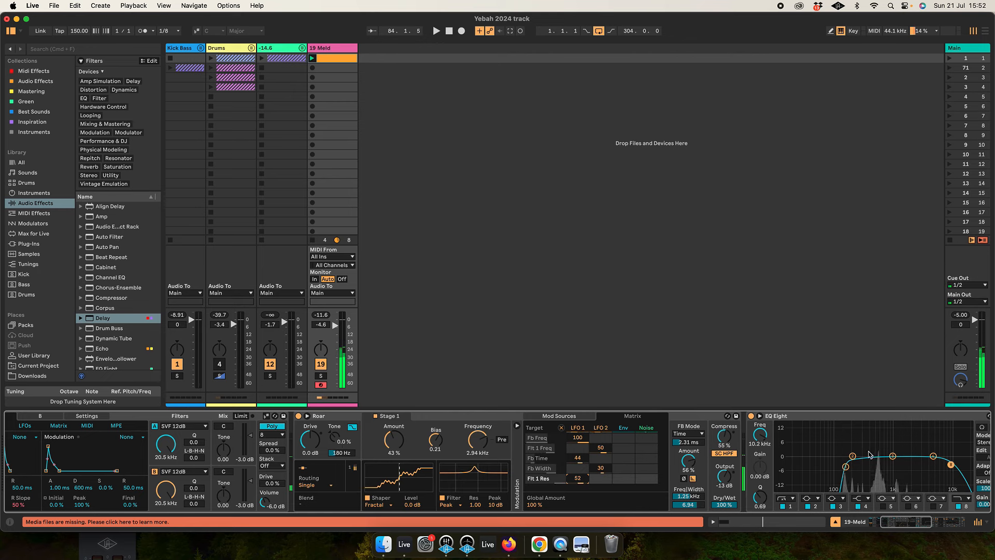
- Raise Reverb's dry/wet to 86%, and switch off and fold the Delay device
{"action": "scroll", "coordinate": [719, 488], "scroll_direction": "right", "scroll_amount": 10}
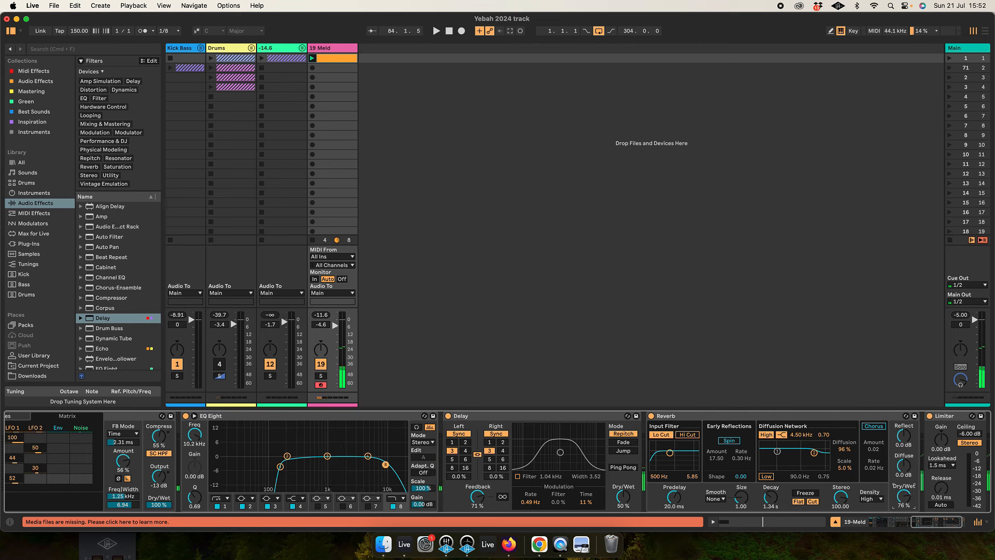
{"action": "left_click_drag", "start_coordinate": [904, 496], "coordinate": [904, 487]}
{"action": "left_click", "coordinate": [449, 417]}
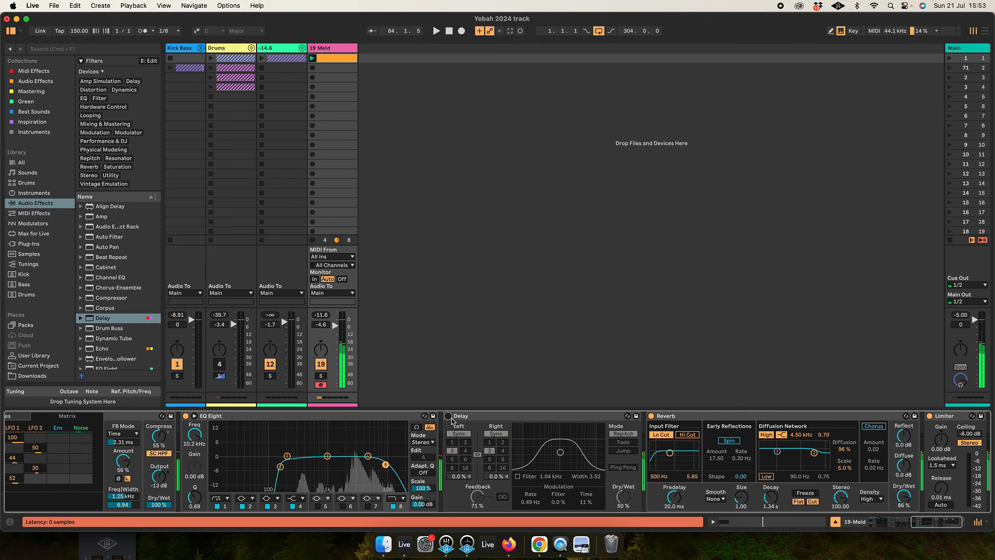
{"action": "double_click", "coordinate": [461, 416]}
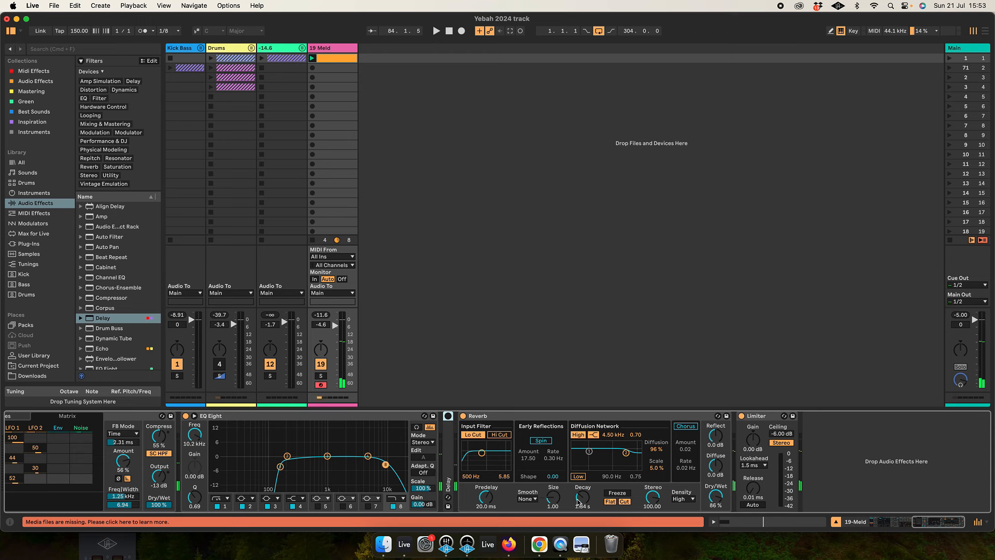
- Lengthen Reverb's decay time to 10.3 s
{"action": "mouse_move", "coordinate": [581, 499]}
{"action": "left_mouse_down"}
{"action": "mouse_move", "coordinate": [580, 477]}
{"action": "mouse_move", "coordinate": [578, 510]}
{"action": "left_mouse_up"}
{"action": "scroll", "coordinate": [585, 502], "scroll_direction": "left", "scroll_amount": 5}
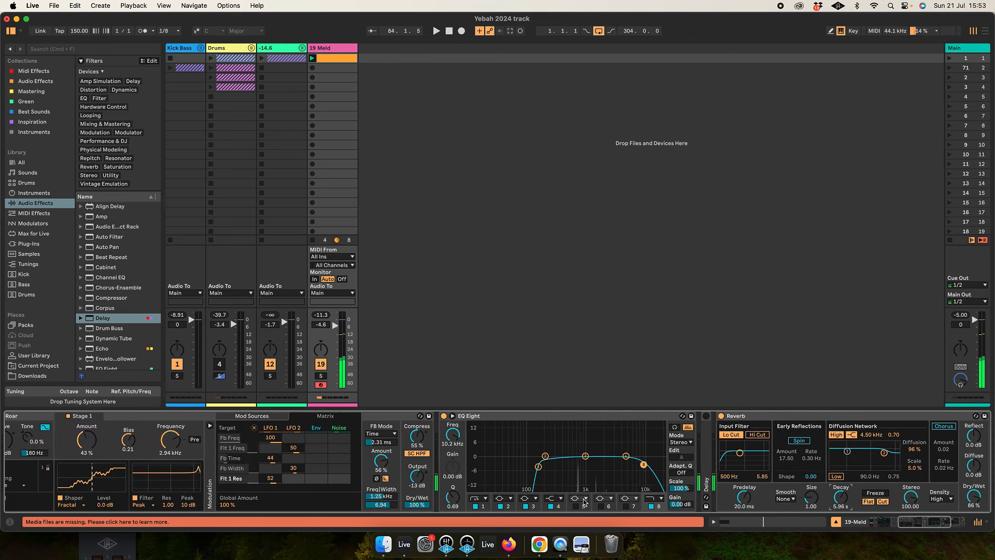
{"action": "left_click_drag", "start_coordinate": [840, 497], "coordinate": [841, 493]}
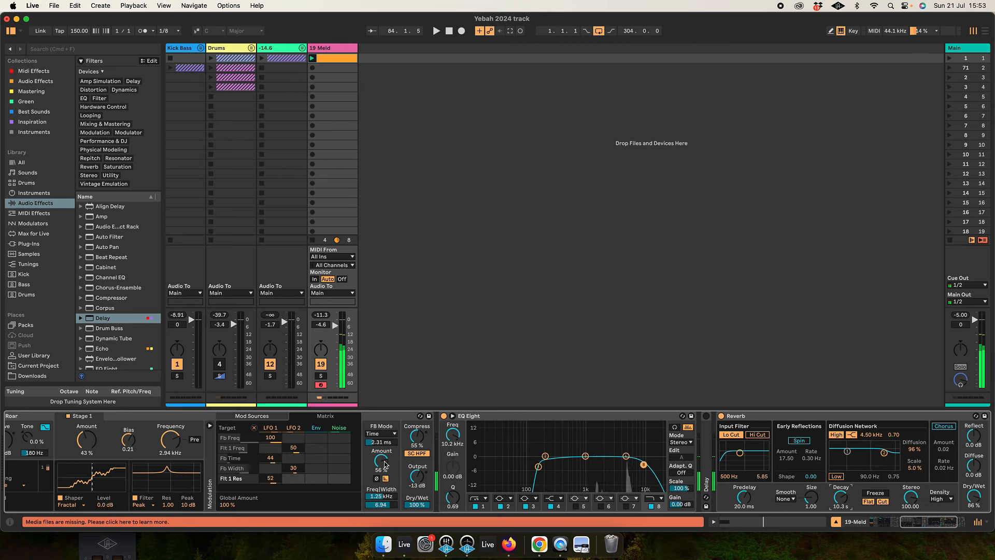
- Set Roar's feedback amount to 57% and Compress to 70%, toggling the feedback gate off and back on
{"action": "mouse_move", "coordinate": [395, 466]}
{"action": "left_mouse_down"}
{"action": "mouse_move", "coordinate": [395, 486]}
{"action": "mouse_move", "coordinate": [381, 458]}
{"action": "left_mouse_up"}
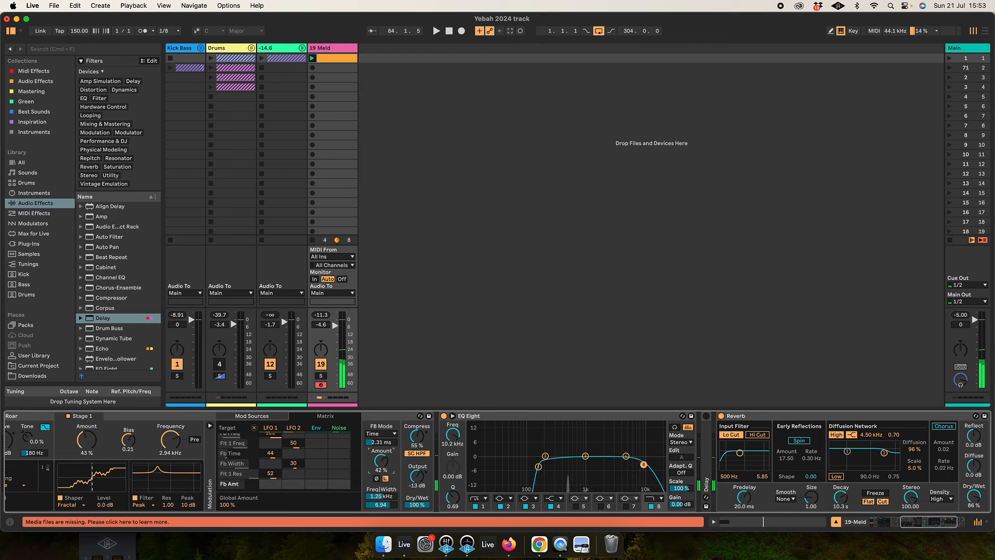
{"action": "left_click", "coordinate": [385, 479]}
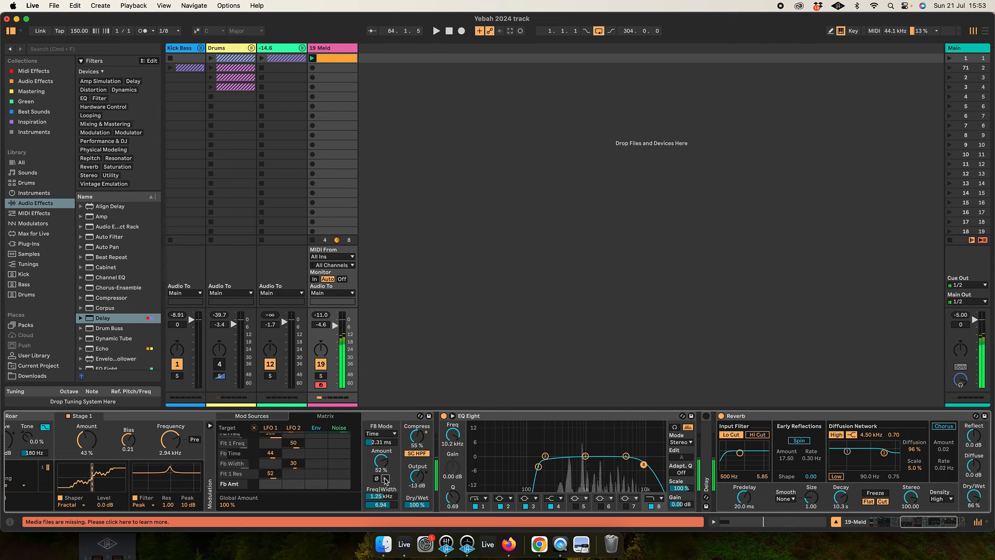
{"action": "left_click_drag", "start_coordinate": [383, 466], "coordinate": [383, 469]}
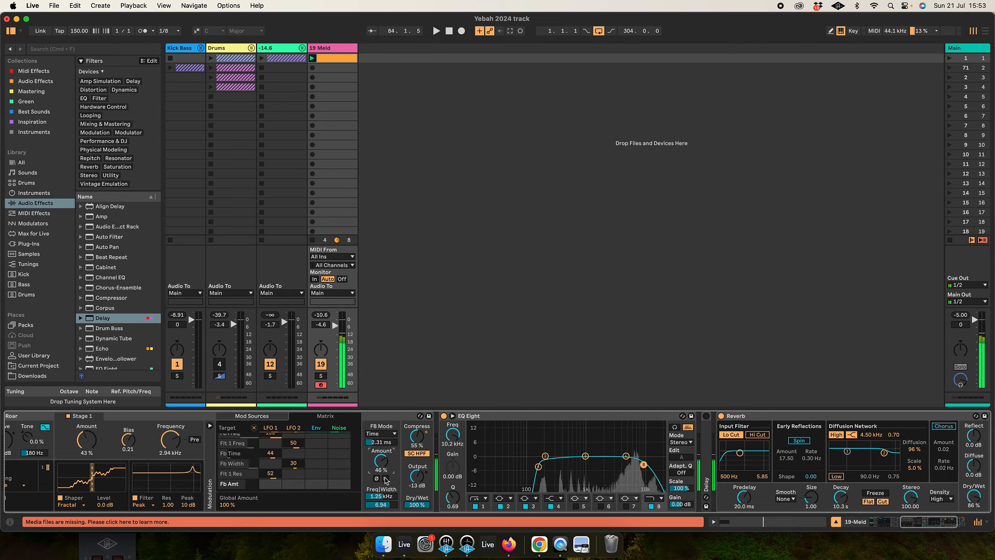
{"action": "left_click", "coordinate": [385, 479]}
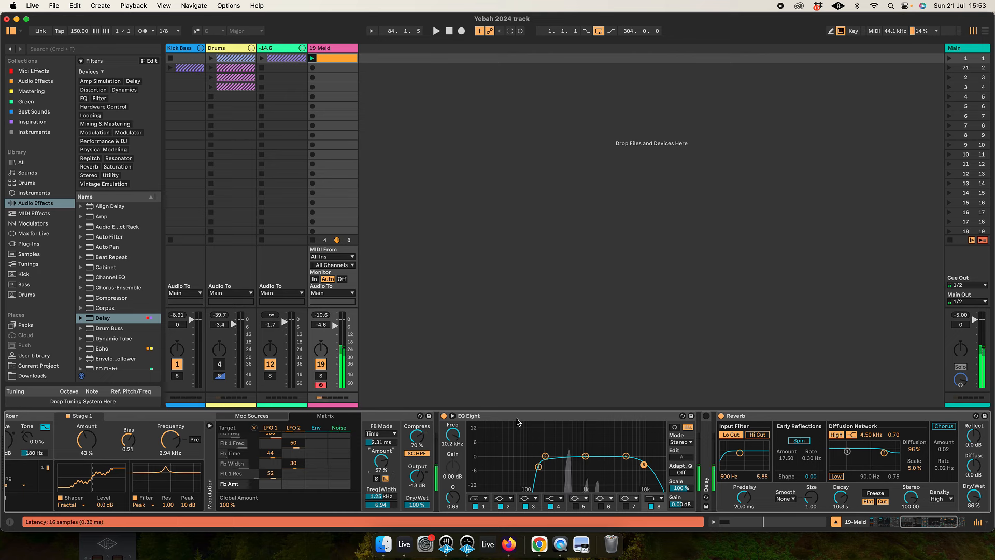
- Start playback to hear the Meld sound with the other tracks, and stop the Meld track's clip
{"action": "scroll", "coordinate": [524, 443], "scroll_direction": "left", "scroll_amount": 3}
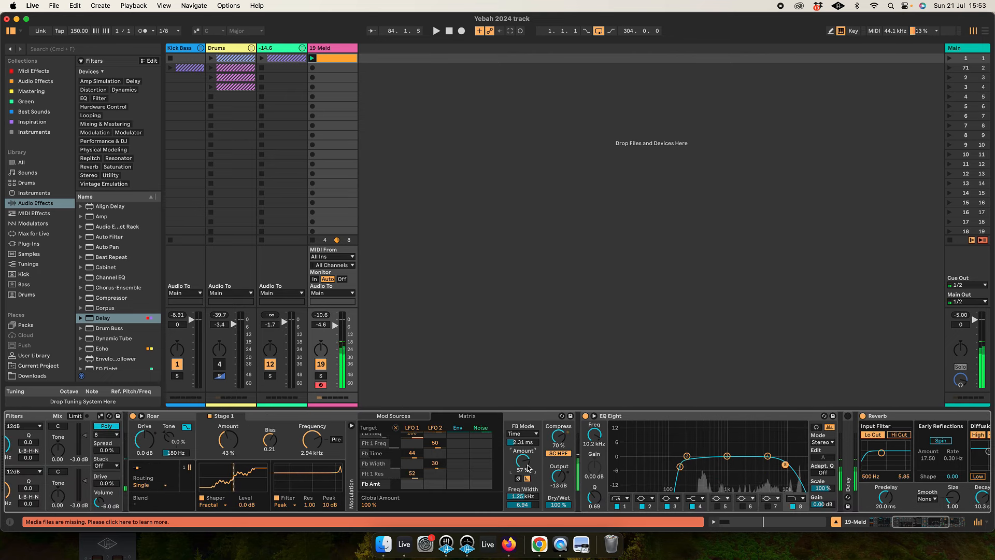
{"action": "scroll", "coordinate": [517, 462], "scroll_direction": "left", "scroll_amount": 6}
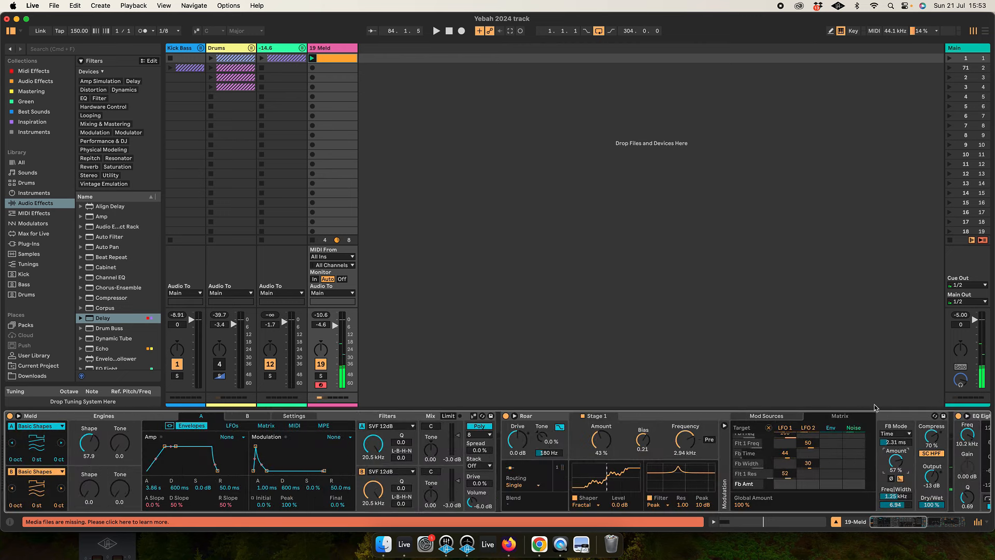
{"action": "scroll", "coordinate": [653, 431], "scroll_direction": "right", "scroll_amount": 10}
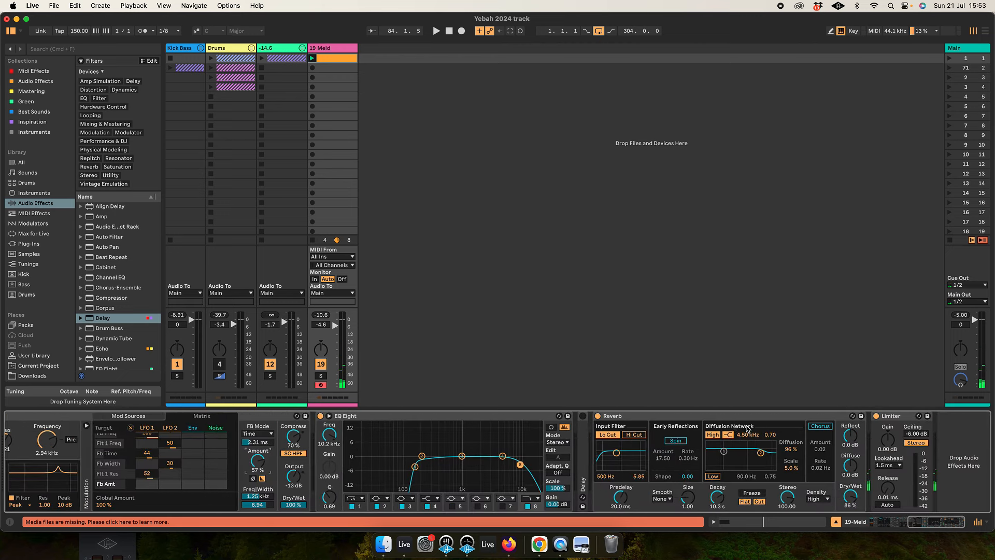
{"action": "scroll", "coordinate": [371, 439], "scroll_direction": "left", "scroll_amount": 9}
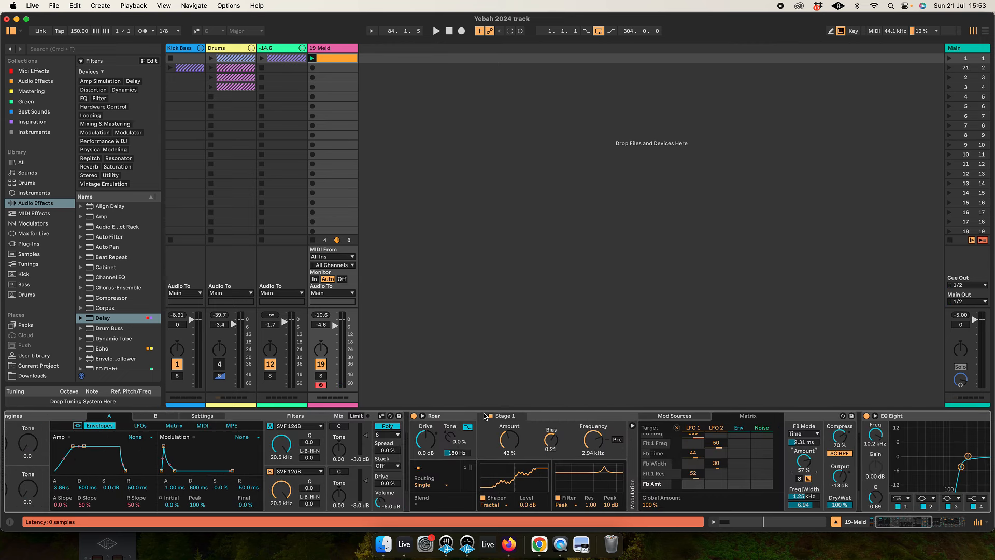
{"action": "key", "text": "space"}
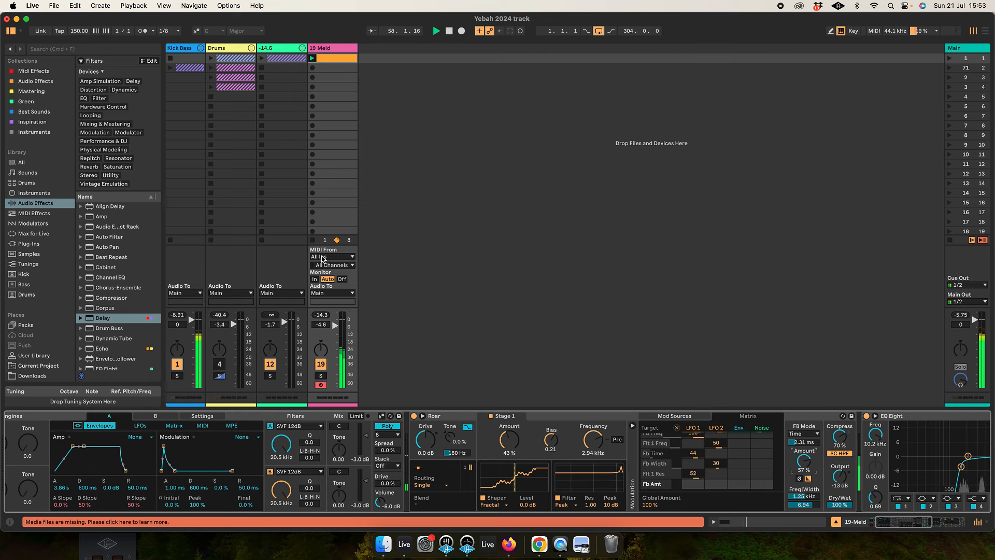
{"action": "left_click", "coordinate": [313, 240]}
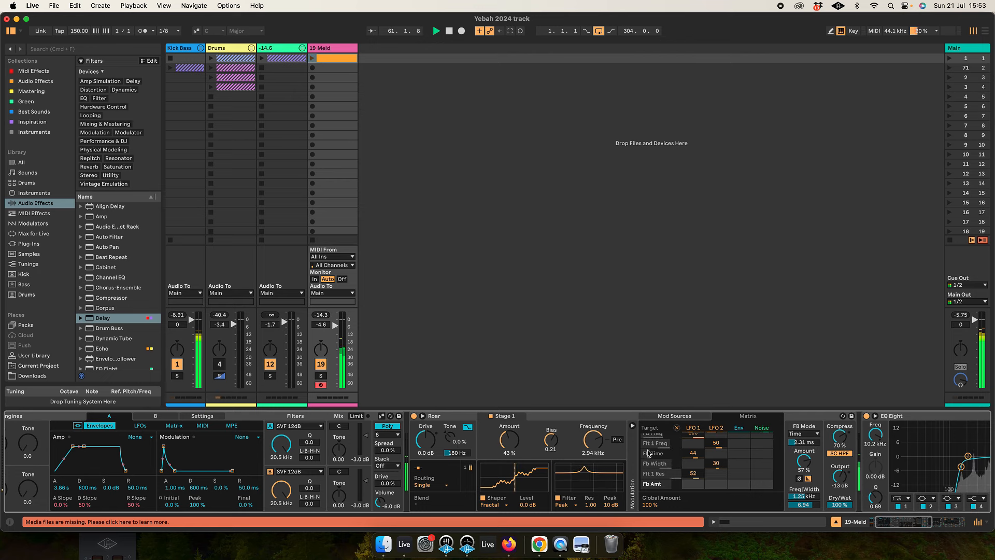
- Lower Roar Stage 1's filter frequency to 1.04 kHz and raise the shaper bias to about 0.3
{"action": "scroll", "coordinate": [625, 450], "scroll_direction": "right", "scroll_amount": 5}
{"action": "left_click_drag", "start_coordinate": [476, 445], "coordinate": [433, 446]}
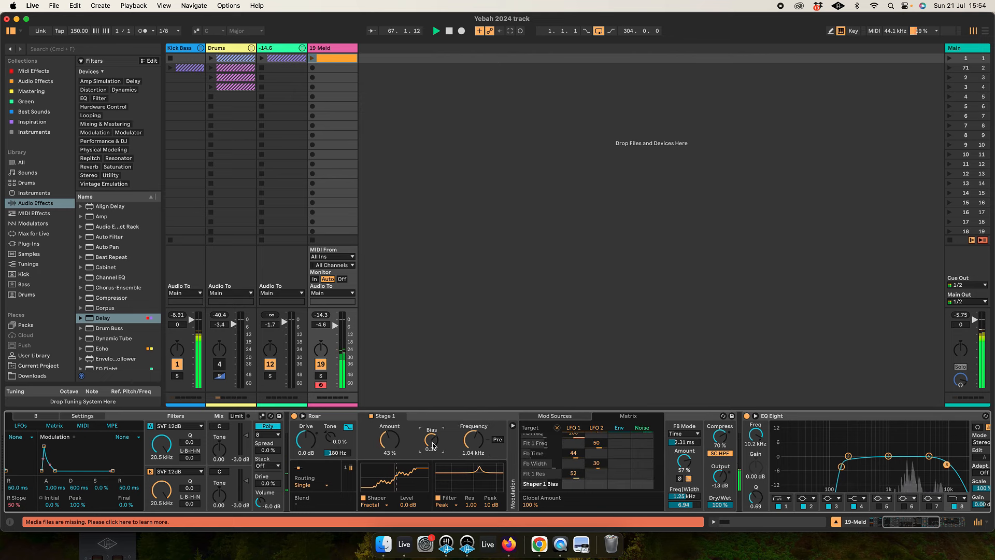
{"action": "scroll", "coordinate": [853, 474], "scroll_direction": "right", "scroll_amount": 5}
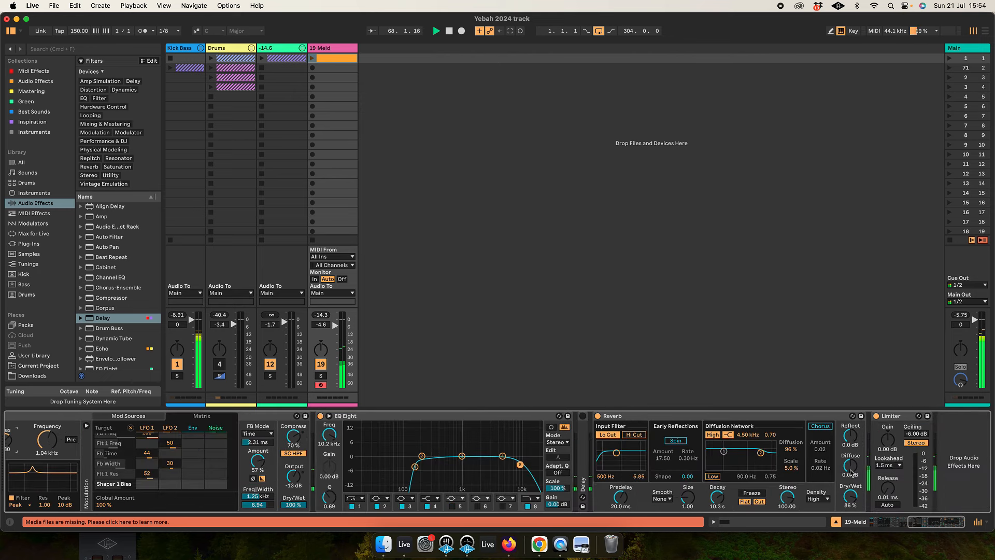